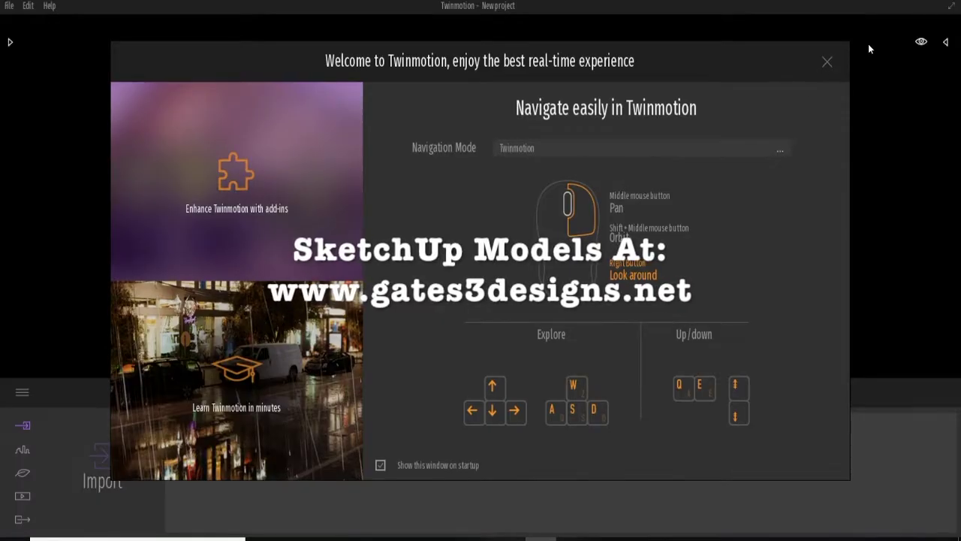
Close the Welcome to Twinmotion window to reveal the empty new project.
click(825, 61)
Import Small RusticTM from Desktop > SketchUp using Collapse by material.
click(105, 456)
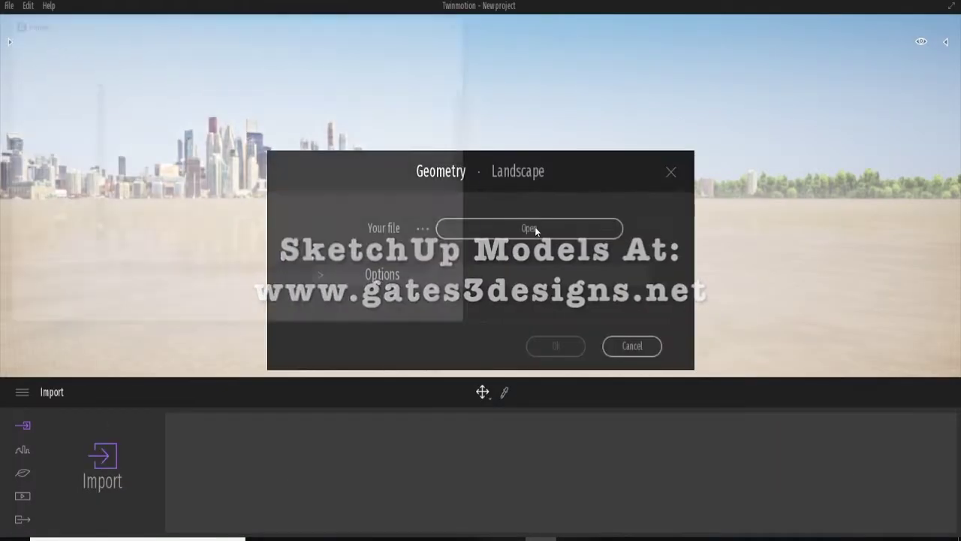
click(534, 227)
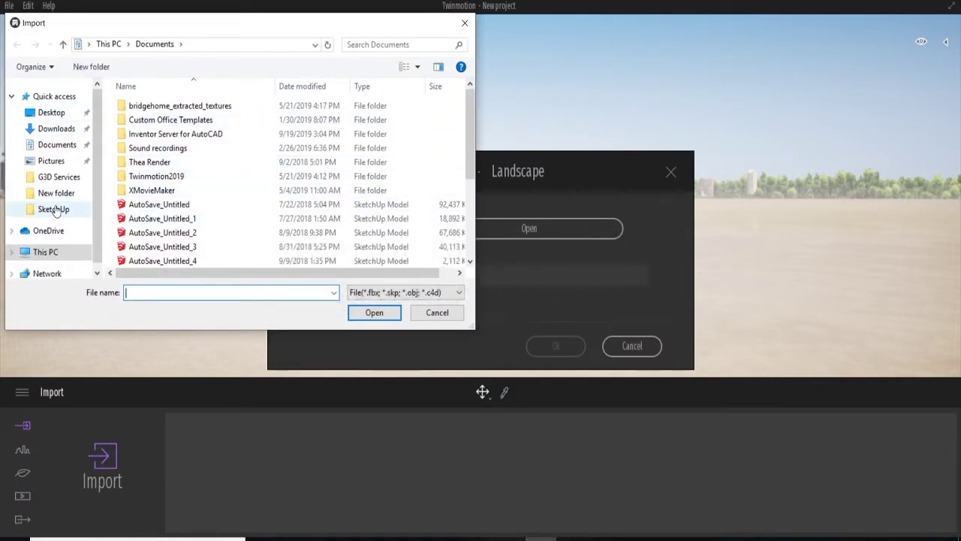
click(54, 210)
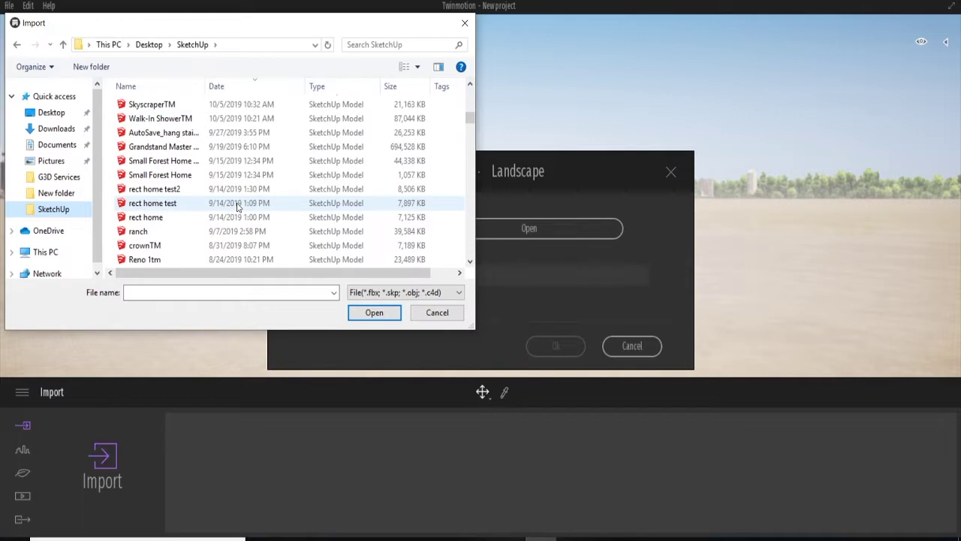
scroll(248, 187, down, 5)
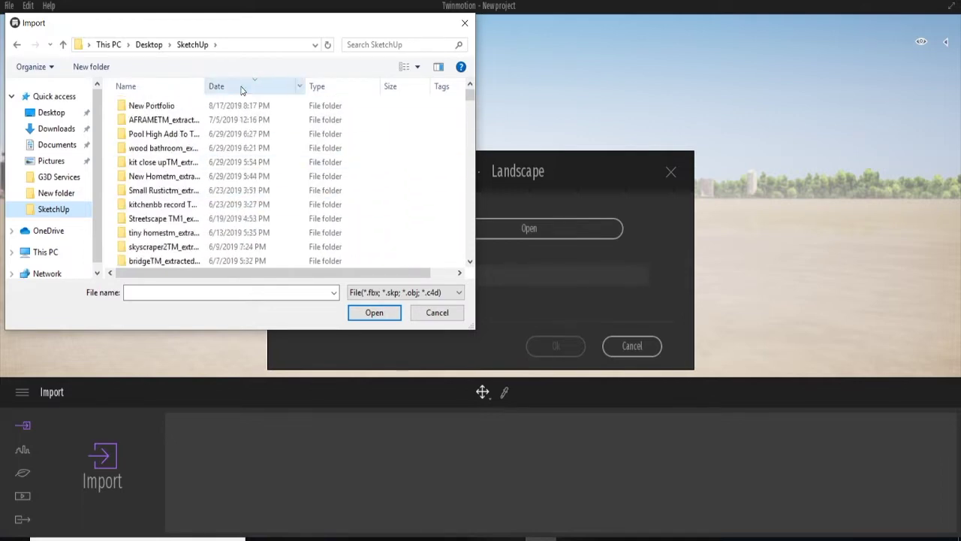
scroll(255, 113, down, 5)
scroll(295, 140, up, 3)
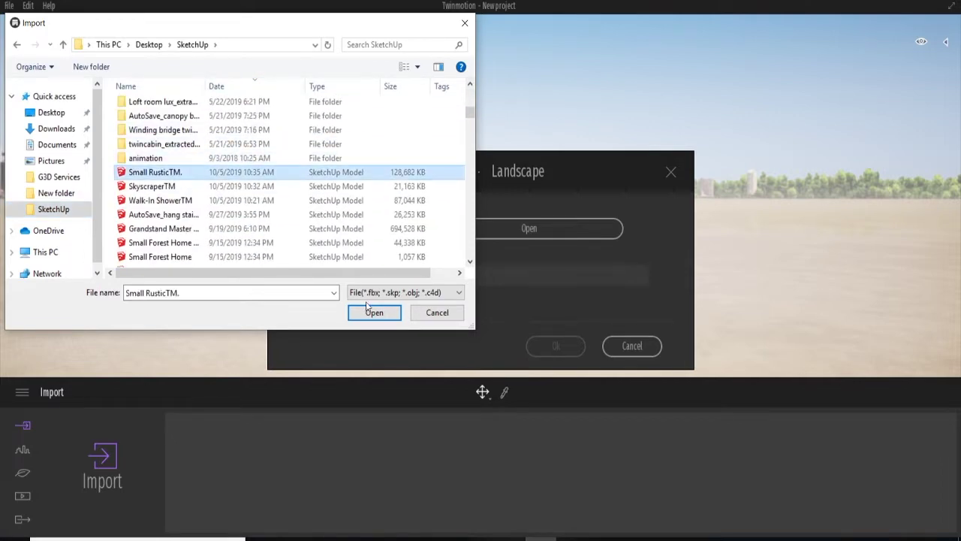
click(373, 311)
click(441, 276)
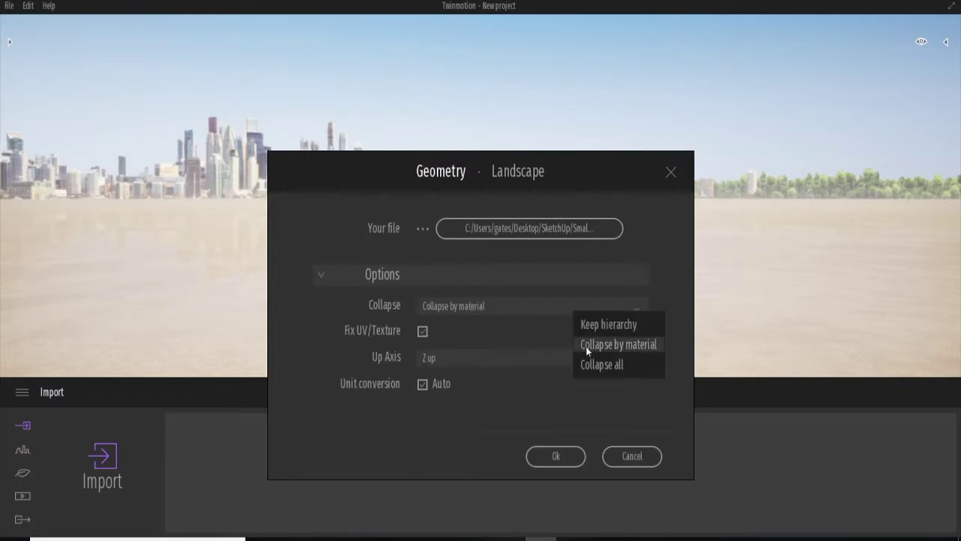
click(555, 457)
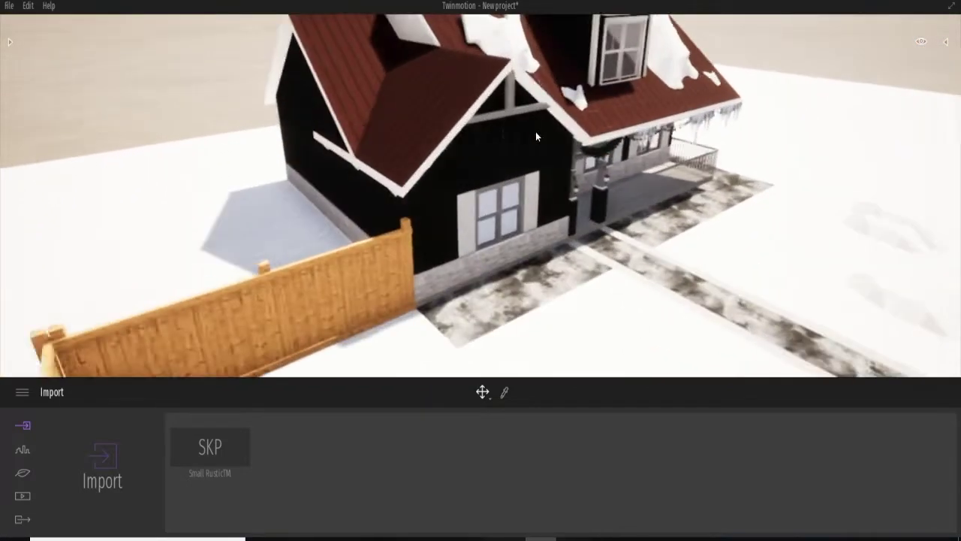
Fly the camera to the front of the snowy house and bring up the Urban tools.
right_drag(535, 132, 776, 277)
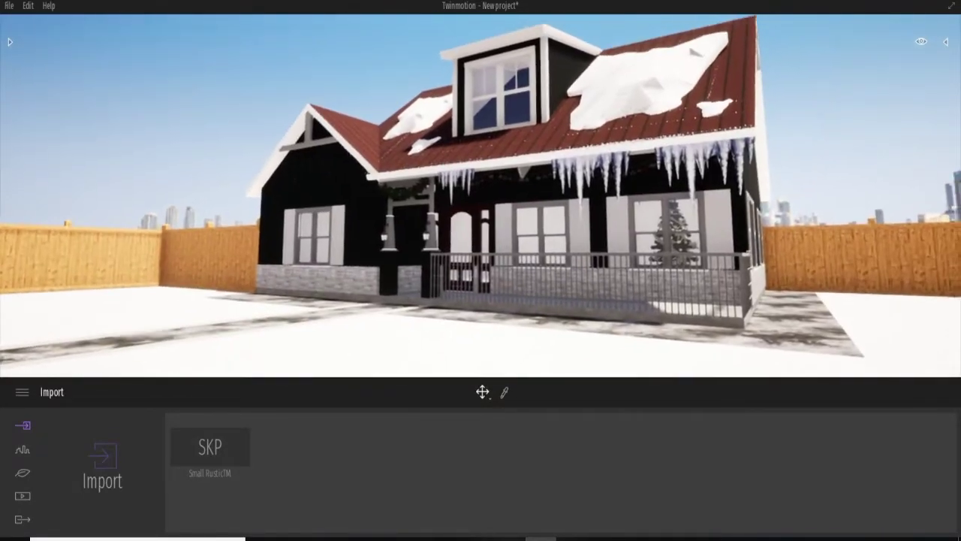
click(21, 451)
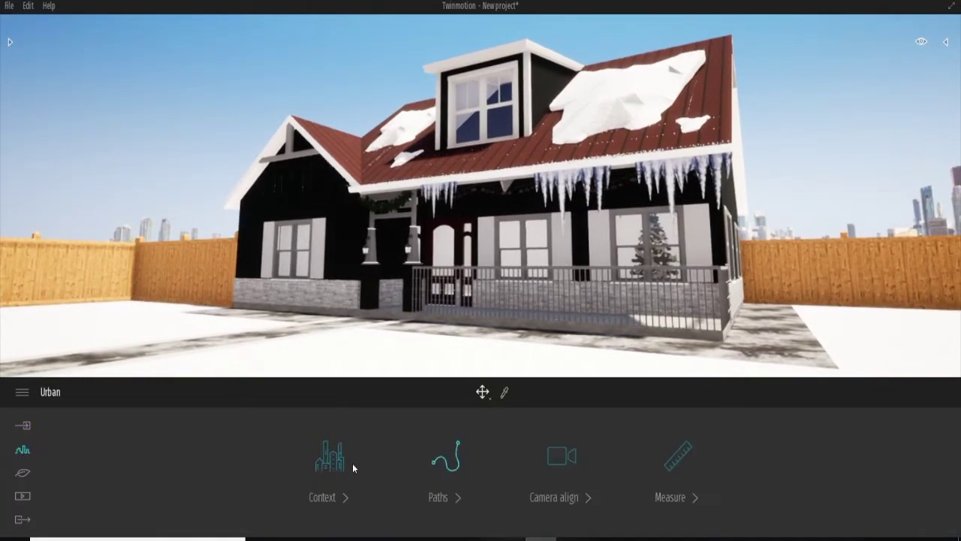
Set the Context background picture to None and move the view closer to the roof dormer.
click(434, 461)
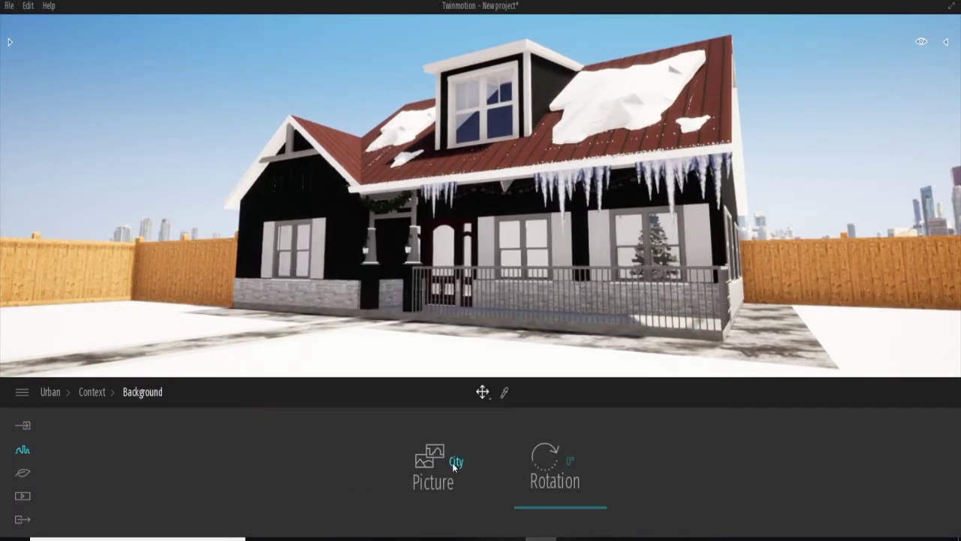
click(454, 464)
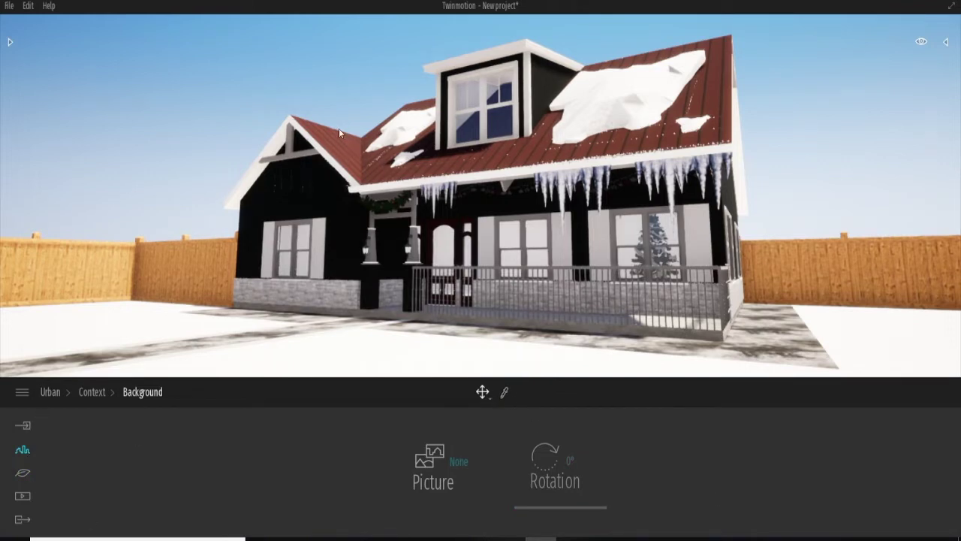
scroll(295, 133, up, 5)
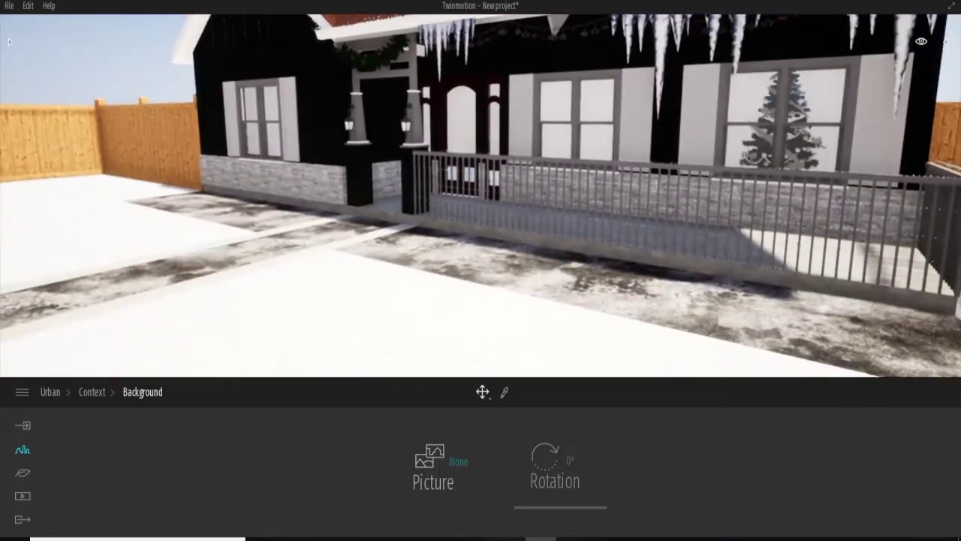
mouse_move(481, 195)
mouse_down()
mouse_move(524, 155)
mouse_move(584, 238)
mouse_up()
scroll(524, 155, up, 3)
Replace the red standing-seam roof with the corrugated Roof covering 14 material.
click(616, 263)
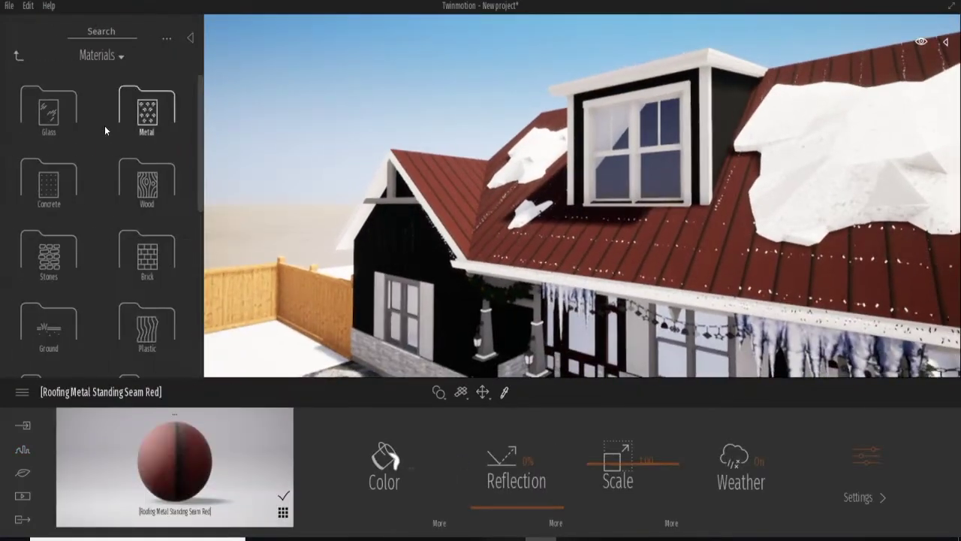
click(132, 195)
scroll(111, 198, down, 2)
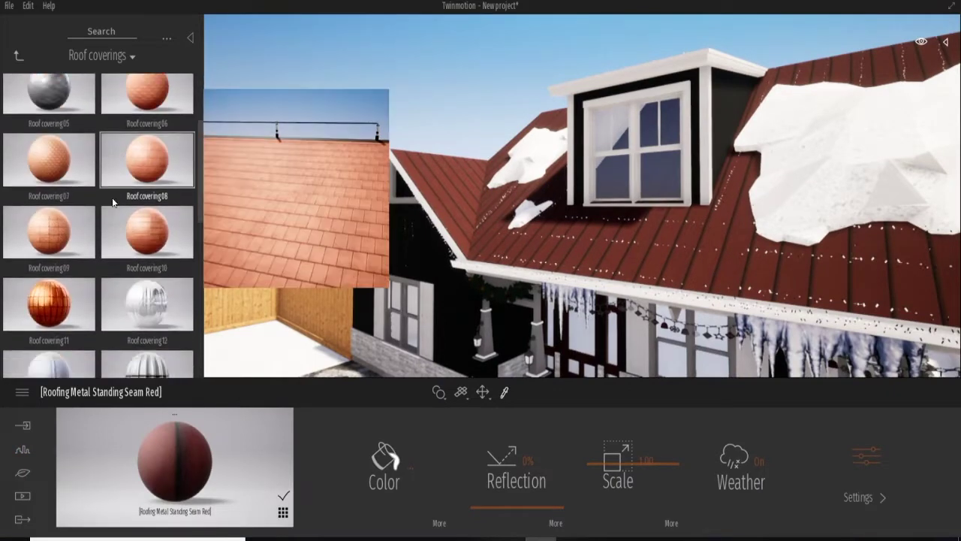
scroll(112, 197, down, 2)
scroll(112, 197, down, 2)
scroll(122, 184, down, 2)
scroll(124, 189, down, 2)
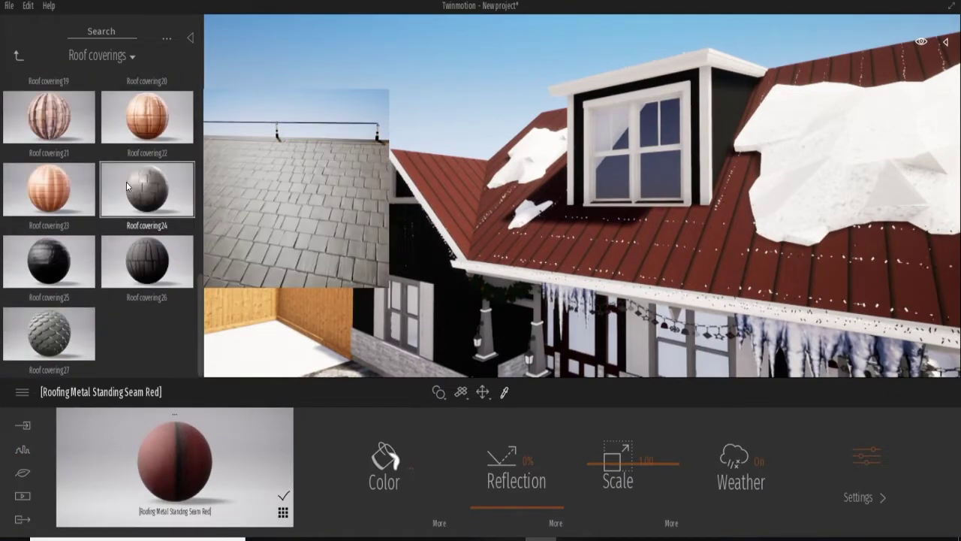
drag(573, 262, 584, 253)
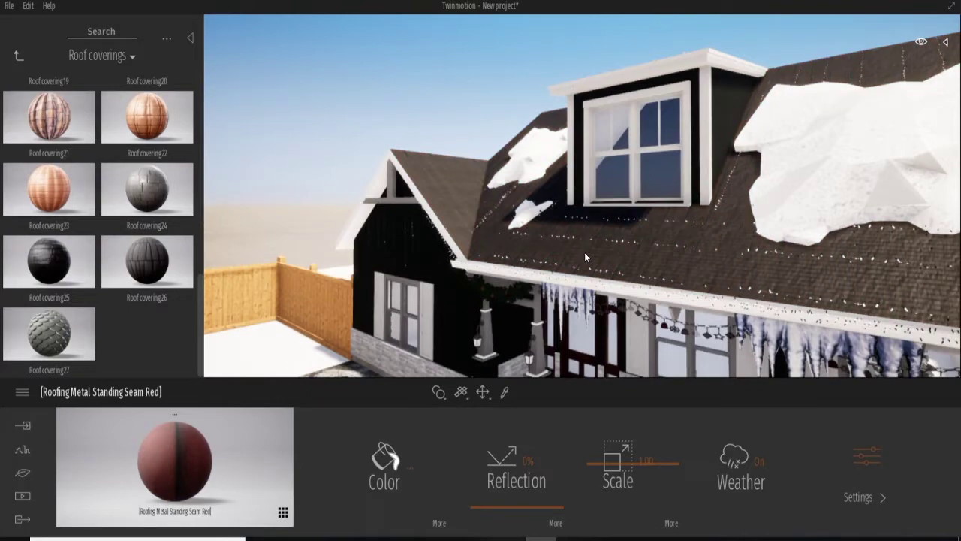
scroll(168, 182, up, 2)
scroll(169, 186, up, 3)
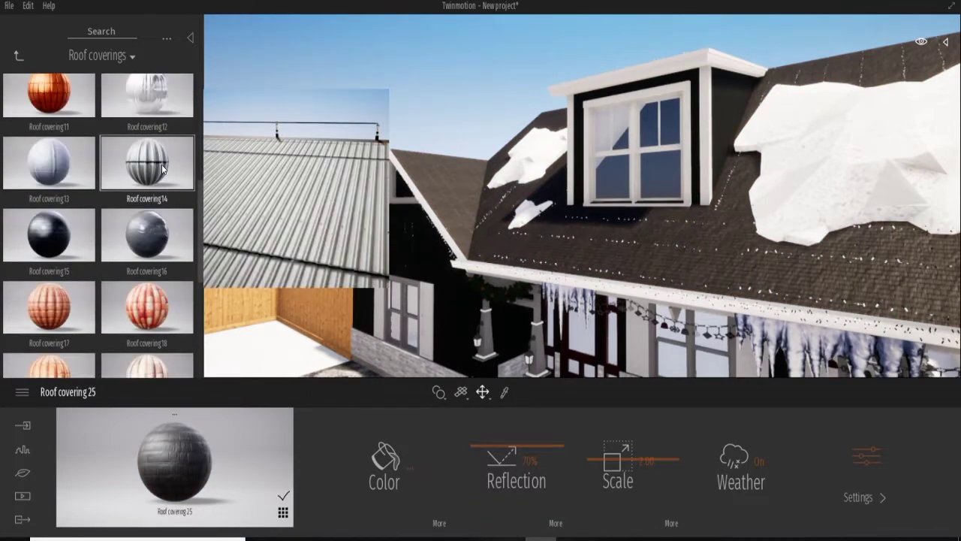
drag(162, 169, 597, 260)
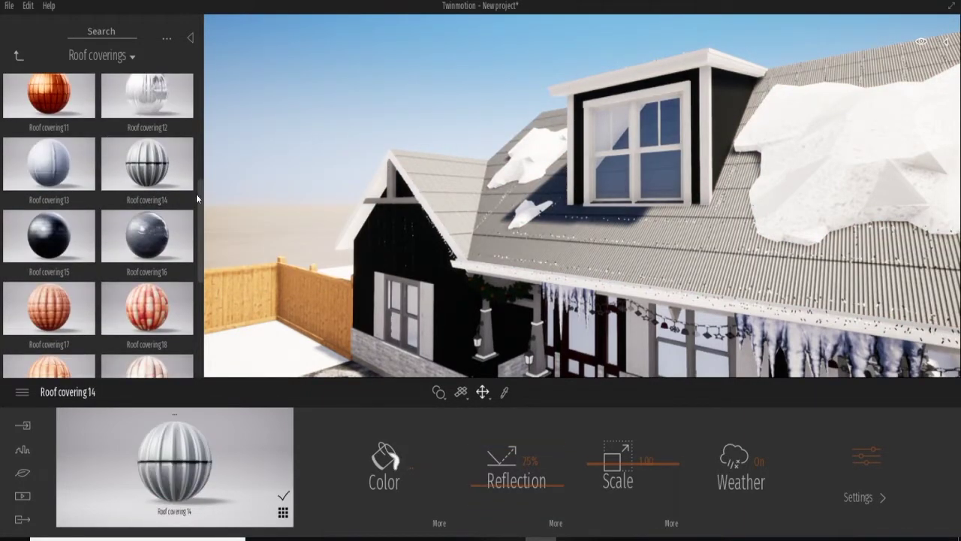
Apply Clean brick 04 from the Brick materials to the front gable wall.
scroll(160, 204, up, 1)
scroll(159, 205, up, 2)
scroll(157, 202, up, 2)
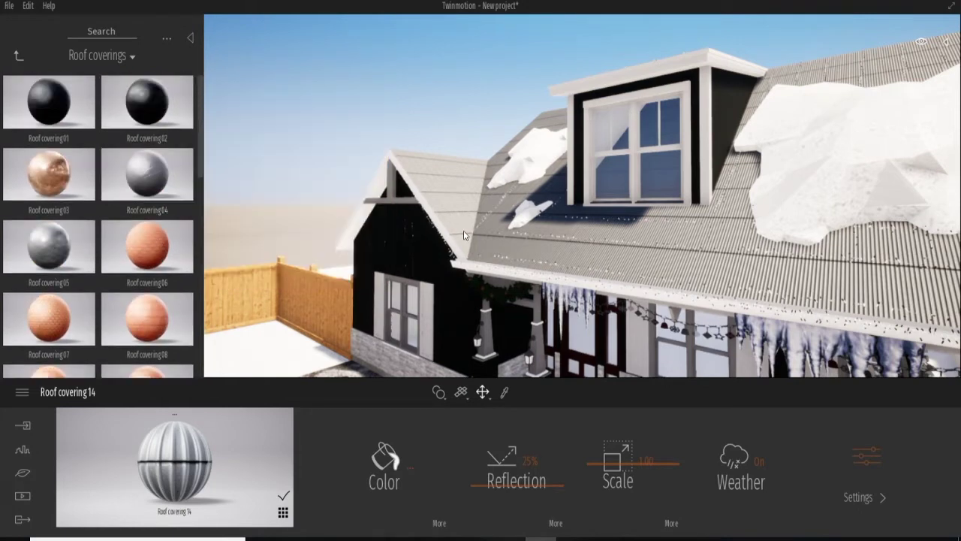
click(19, 54)
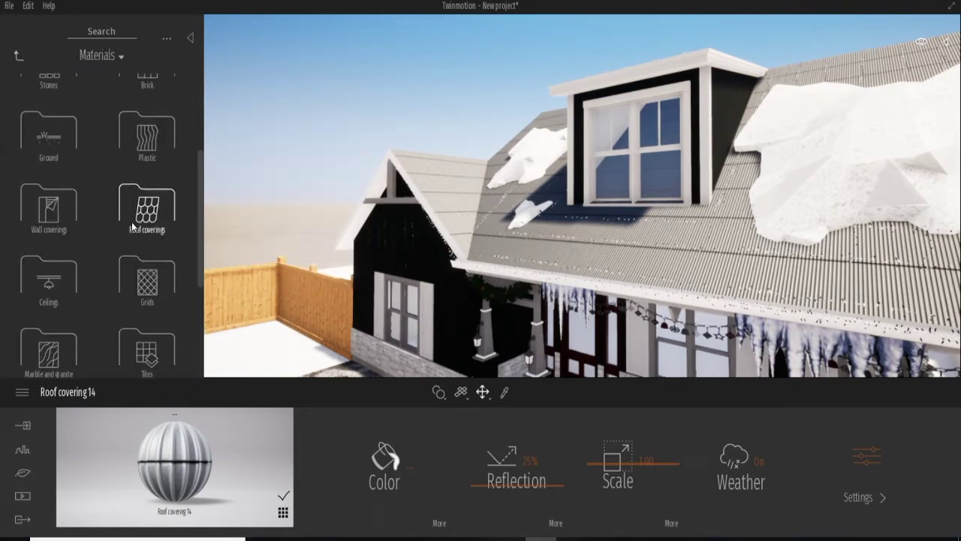
scroll(134, 225, down, 1)
scroll(134, 224, up, 1)
click(46, 158)
scroll(46, 157, down, 2)
click(18, 55)
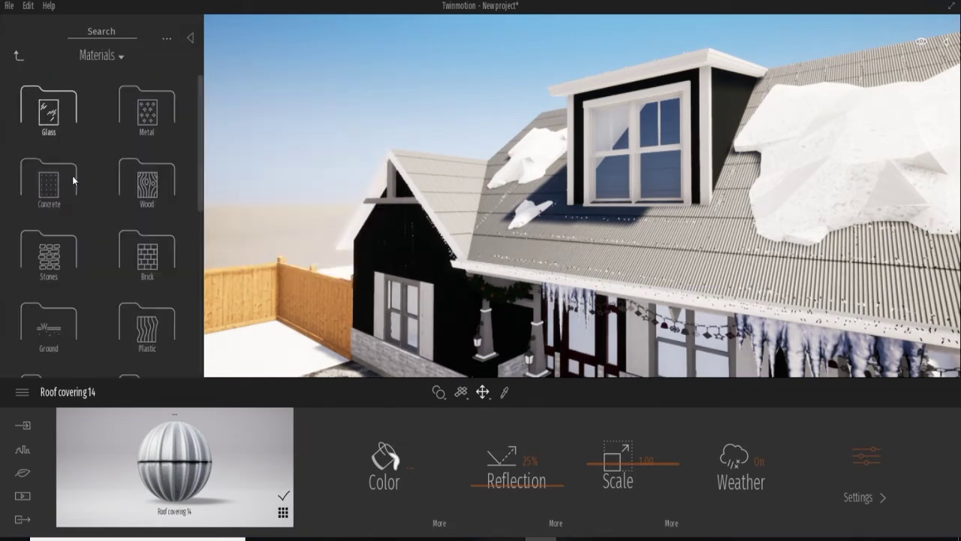
click(146, 255)
scroll(107, 173, down, 5)
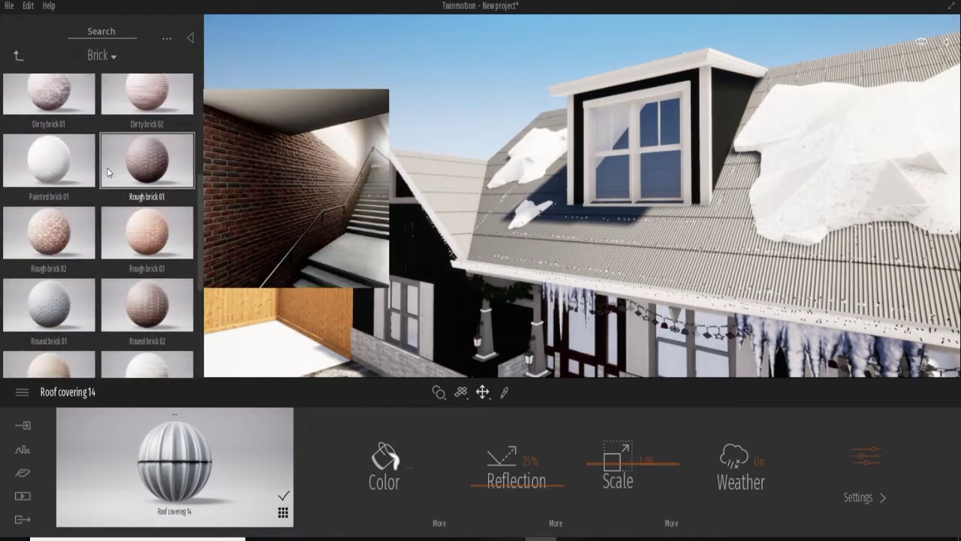
scroll(67, 270, up, 4)
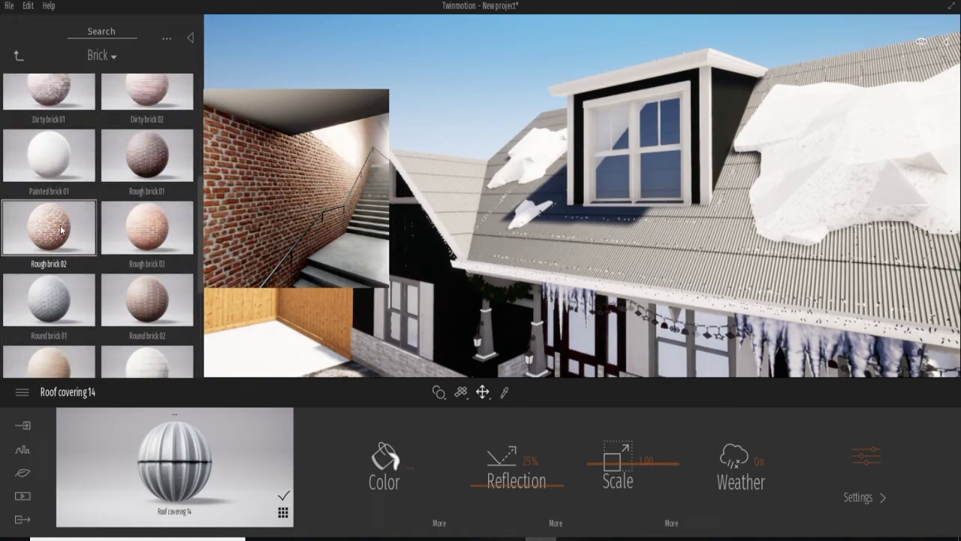
scroll(60, 223, up, 2)
scroll(52, 120, up, 1)
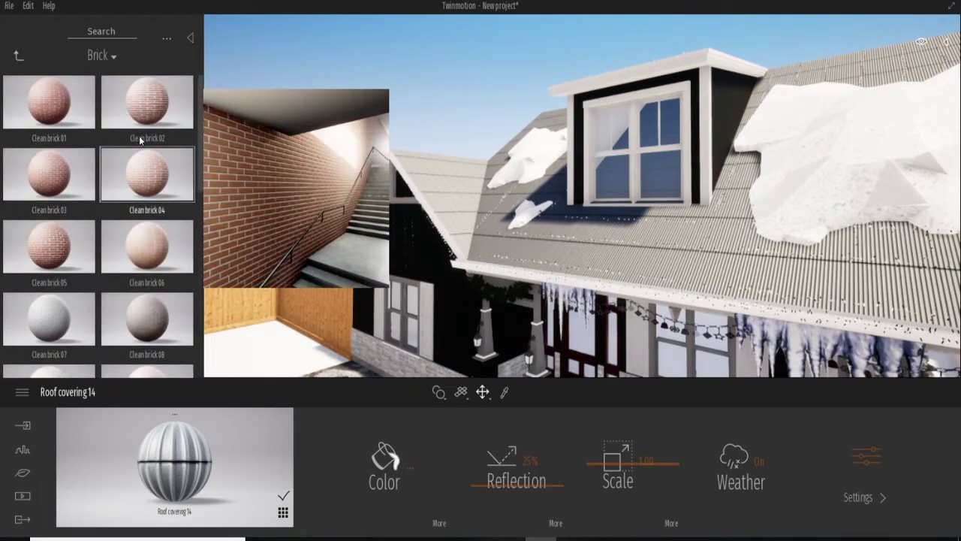
drag(147, 173, 373, 259)
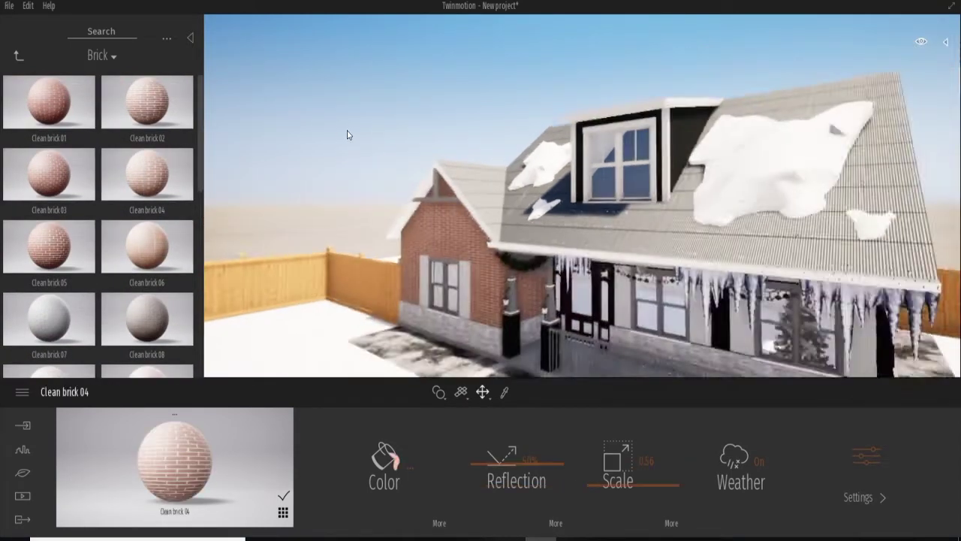
Browse the Wall coverings and Plastic material collections.
scroll(694, 315, down, 2)
scroll(694, 315, up, 4)
scroll(715, 214, up, 3)
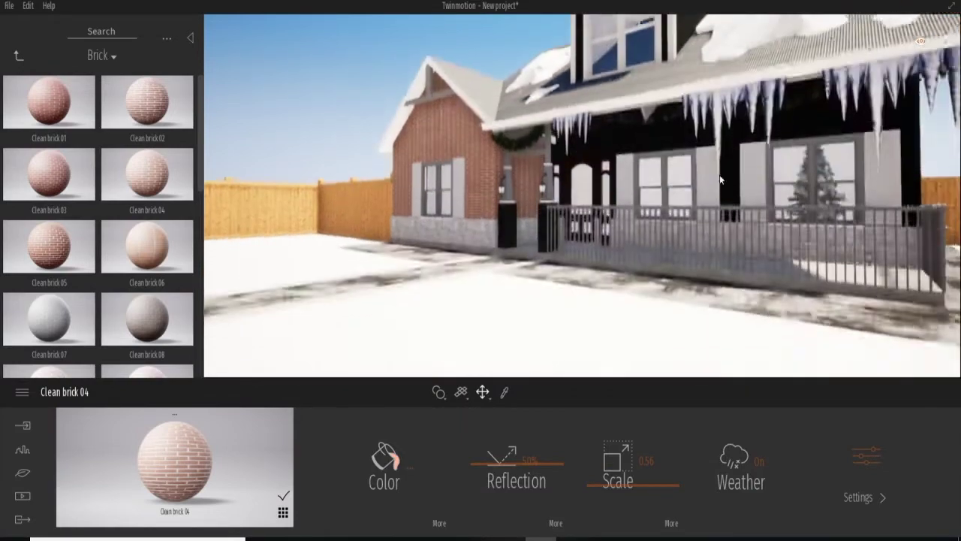
scroll(715, 214, up, 2)
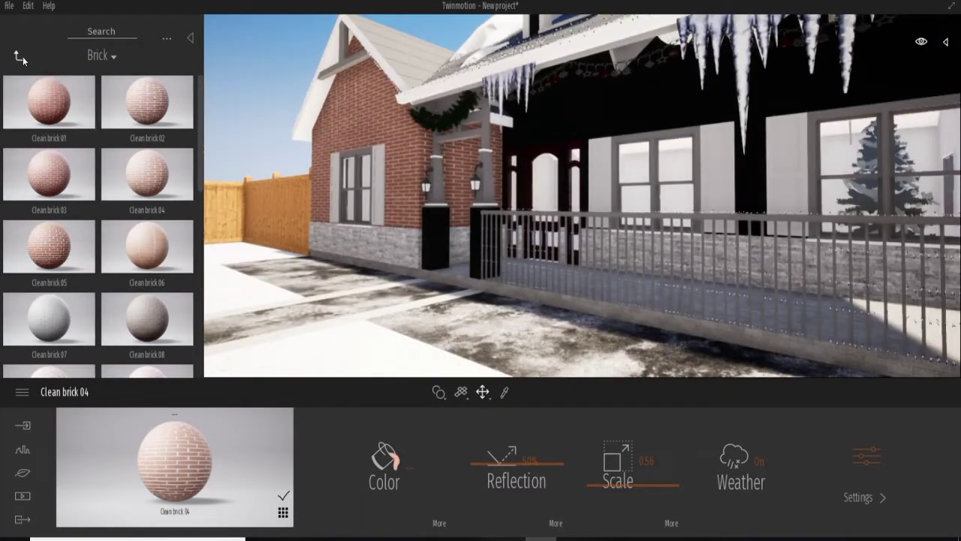
click(19, 55)
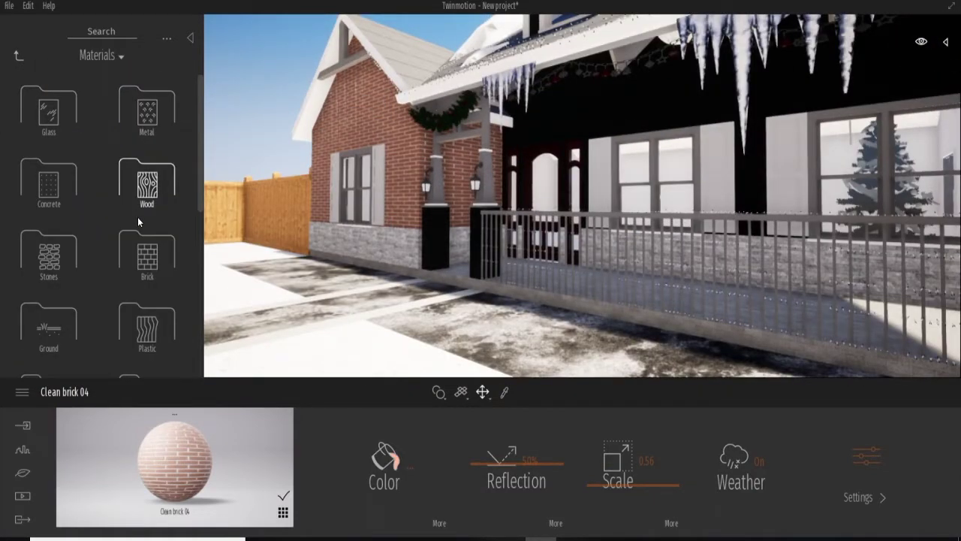
scroll(137, 217, down, 2)
scroll(138, 217, down, 2)
click(137, 217)
scroll(81, 313, down, 2)
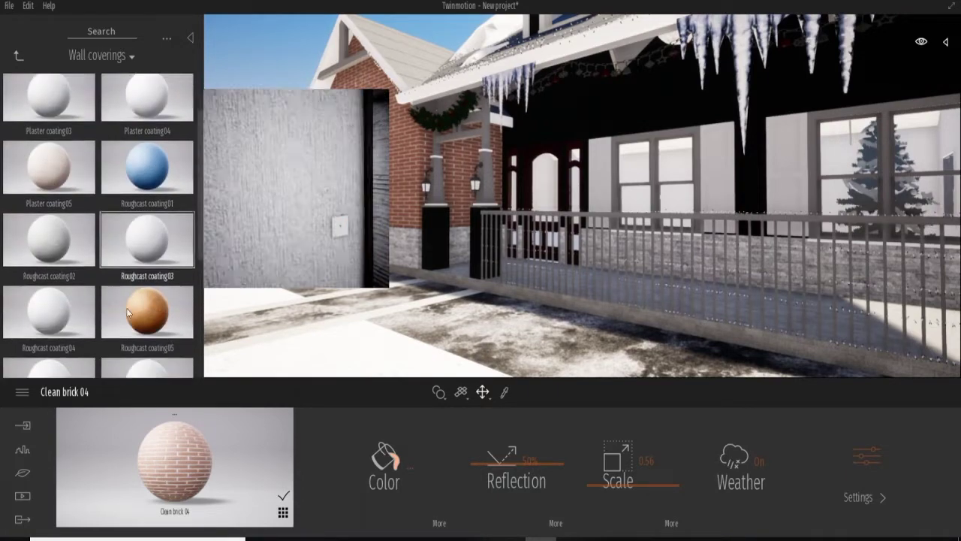
scroll(80, 313, down, 2)
scroll(81, 313, down, 2)
click(18, 55)
click(146, 305)
scroll(107, 178, down, 2)
scroll(107, 178, down, 1)
scroll(125, 298, down, 1)
scroll(125, 298, down, 1)
scroll(125, 293, down, 1)
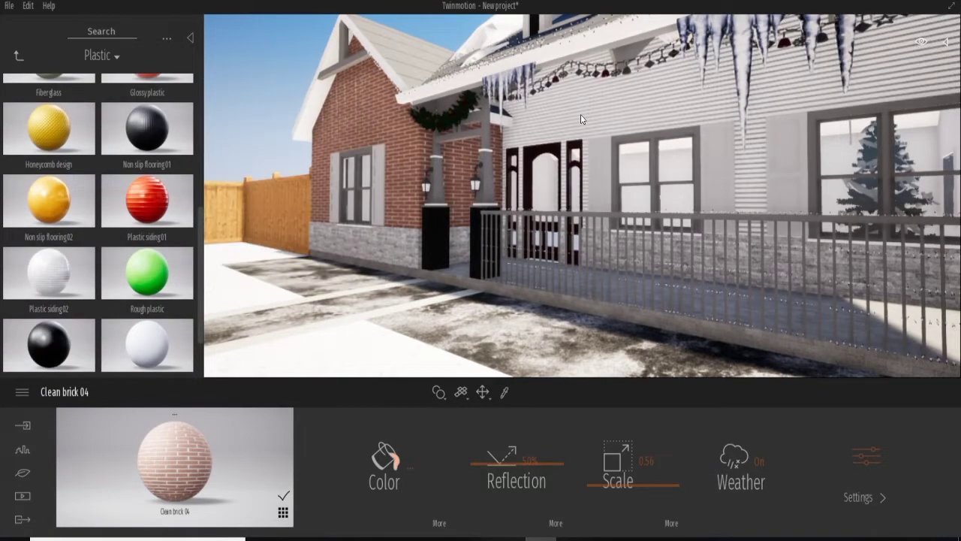
scroll(147, 195, down, 1)
mouse_move(147, 187)
mouse_down()
mouse_move(555, 128)
mouse_move(142, 243)
mouse_up()
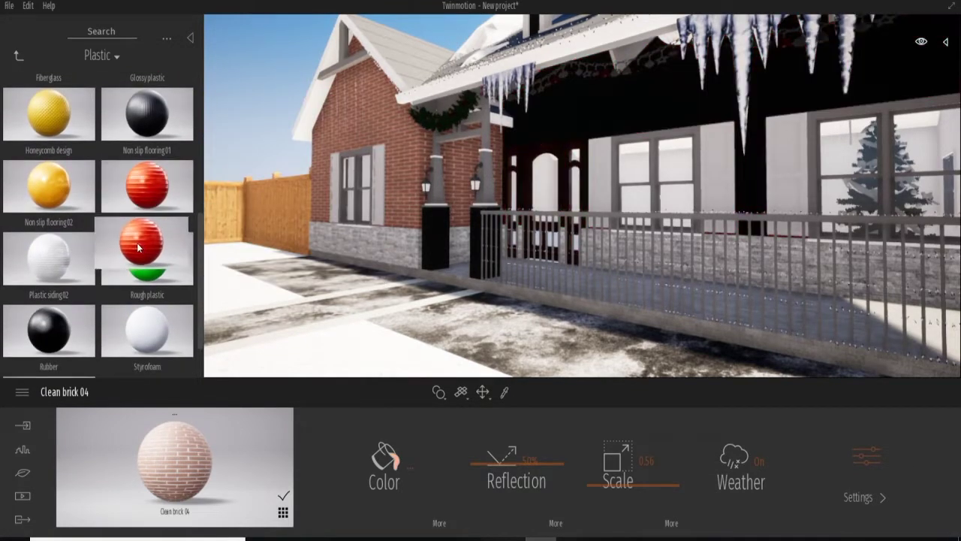
Apply Marble 01 C from Marble and granite to the lower wall base.
click(19, 55)
scroll(137, 247, down, 2)
scroll(137, 247, down, 1)
scroll(137, 247, down, 1)
scroll(52, 225, down, 2)
scroll(59, 210, down, 1)
click(54, 138)
scroll(125, 245, down, 2)
scroll(125, 245, down, 2)
scroll(102, 300, down, 2)
scroll(102, 293, down, 2)
scroll(103, 291, down, 1)
scroll(104, 291, down, 1)
scroll(105, 291, down, 2)
scroll(104, 286, down, 2)
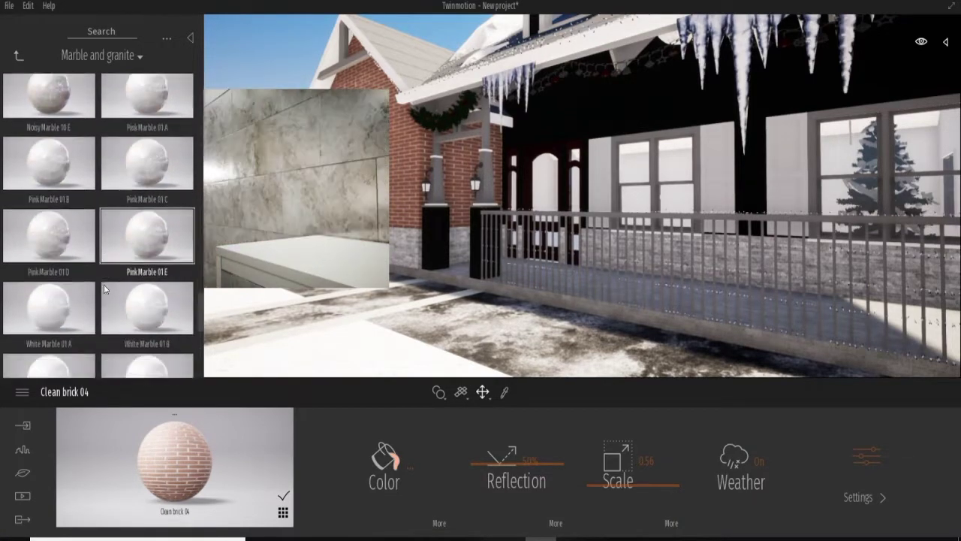
scroll(102, 287, down, 2)
scroll(113, 270, down, 2)
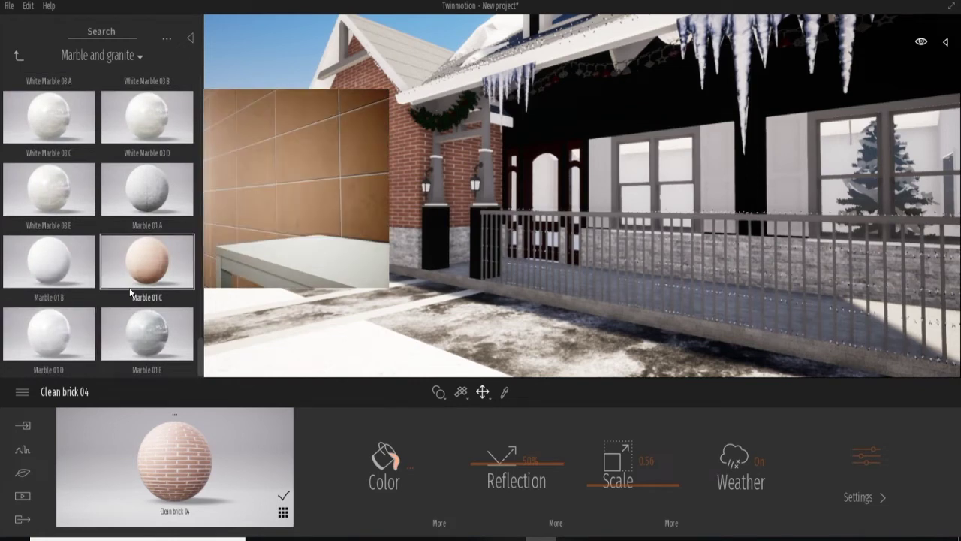
drag(369, 246, 369, 247)
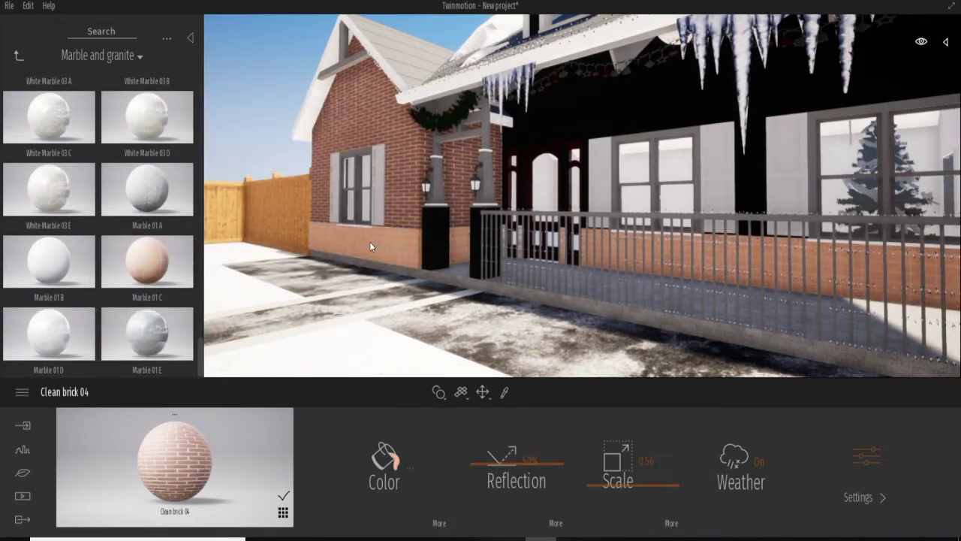
Browse the Brick materials, then preview Modelling's Carved wood on the left fence.
click(18, 57)
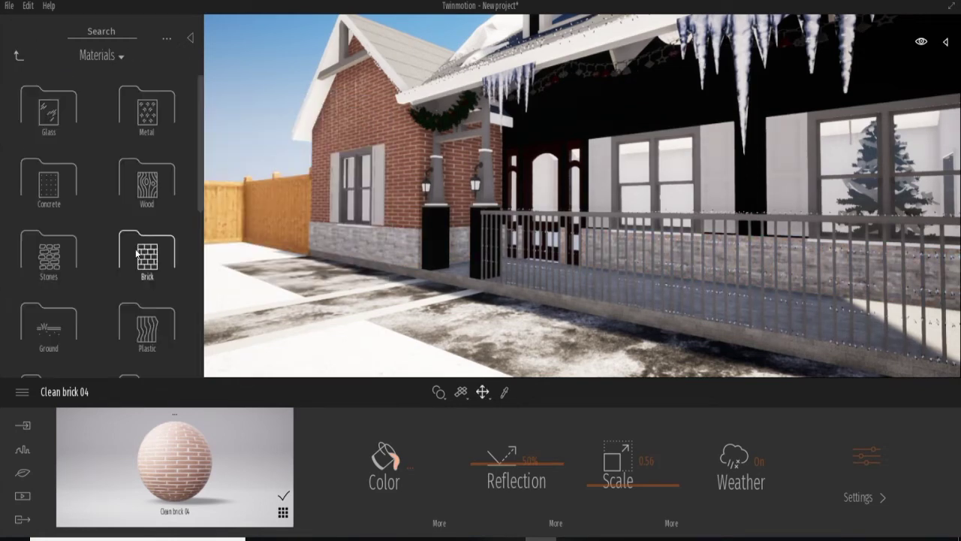
click(147, 259)
scroll(146, 259, down, 5)
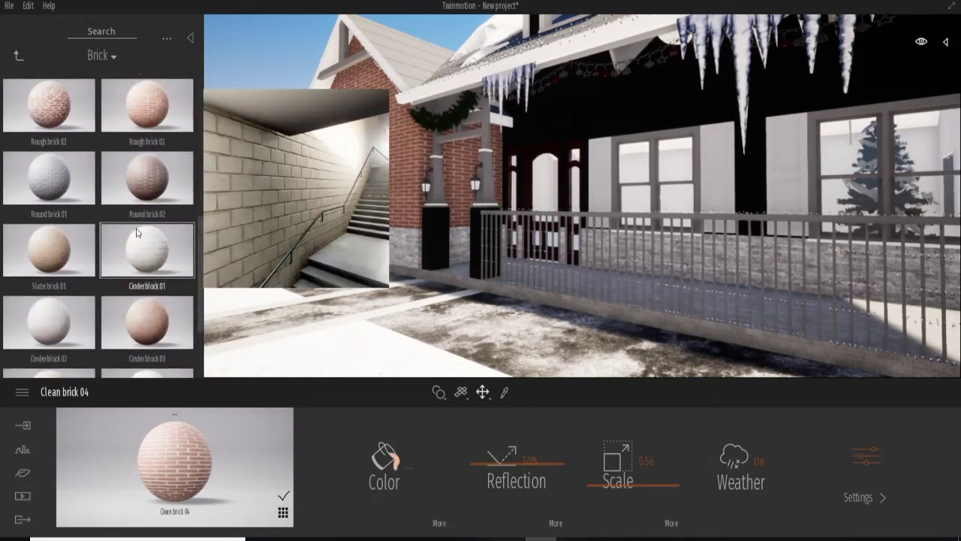
scroll(147, 260, down, 5)
click(20, 56)
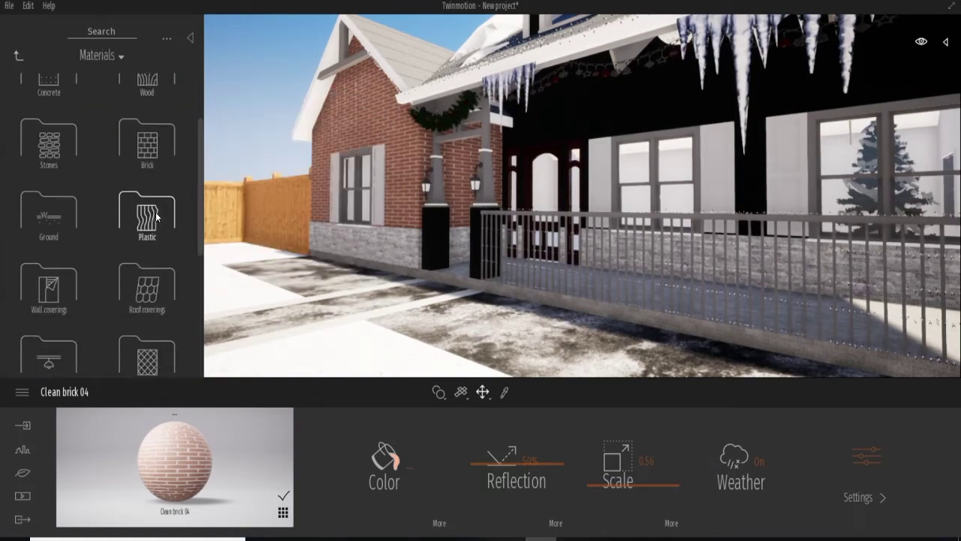
scroll(156, 216, down, 2)
scroll(156, 216, down, 2)
scroll(155, 214, down, 1)
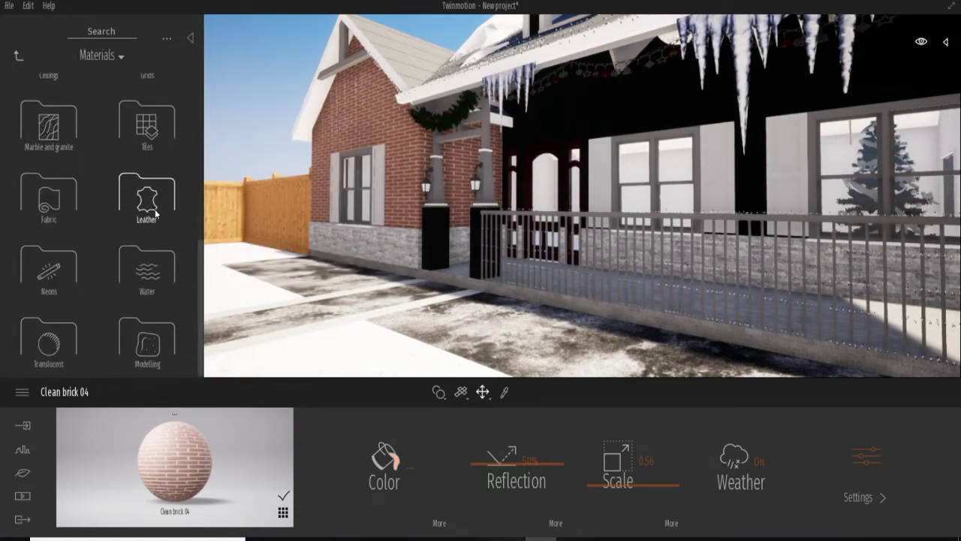
click(147, 343)
drag(159, 184, 278, 211)
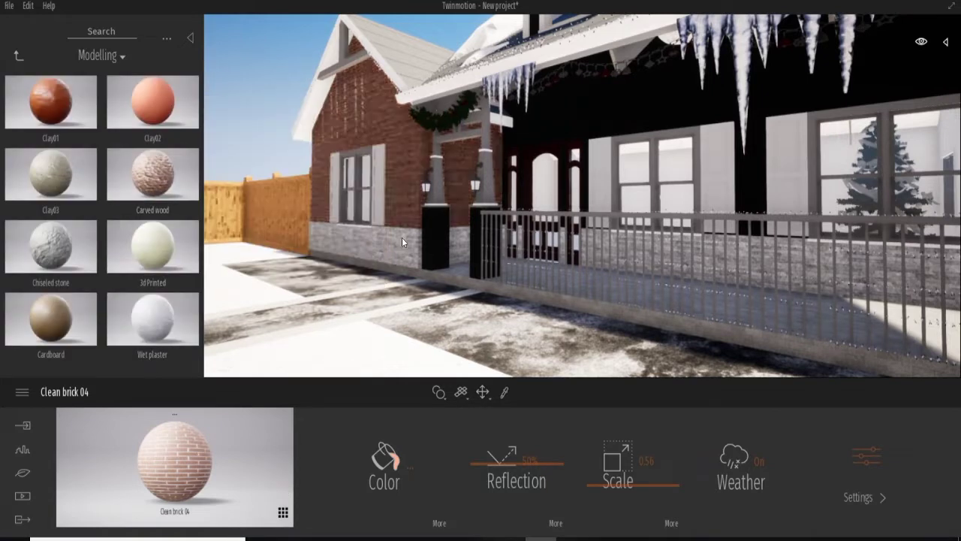
mouse_move(152, 318)
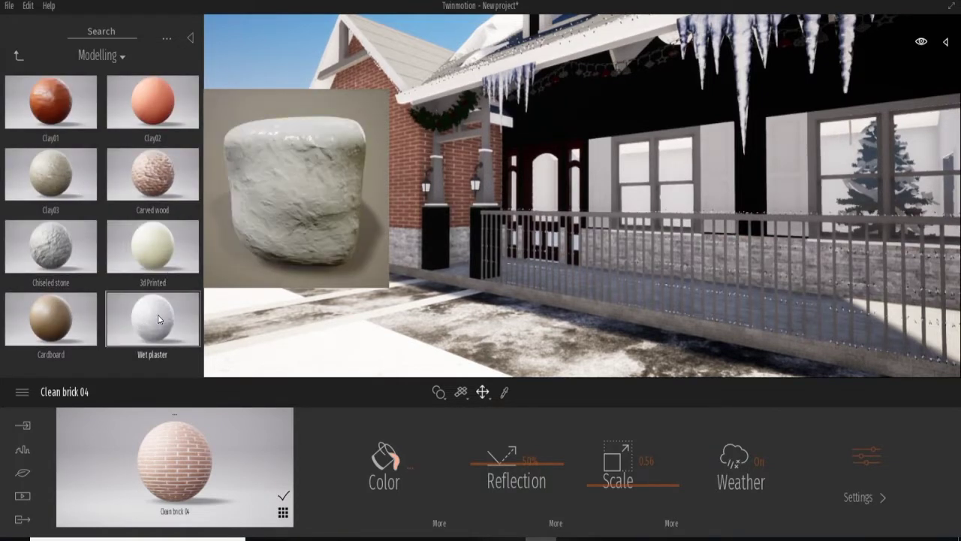
Apply Wet plaster to the lower wall base, then browse the Concrete materials.
drag(158, 315, 393, 249)
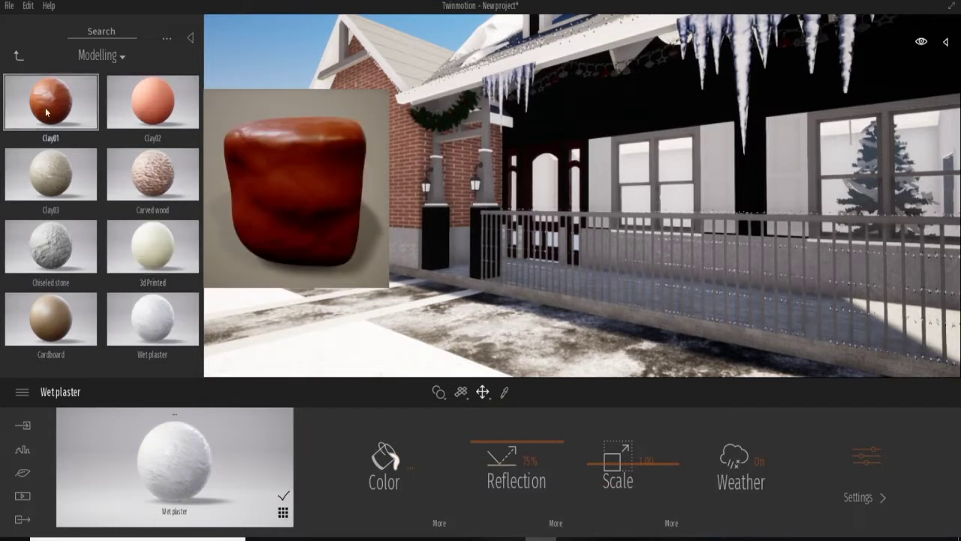
click(19, 55)
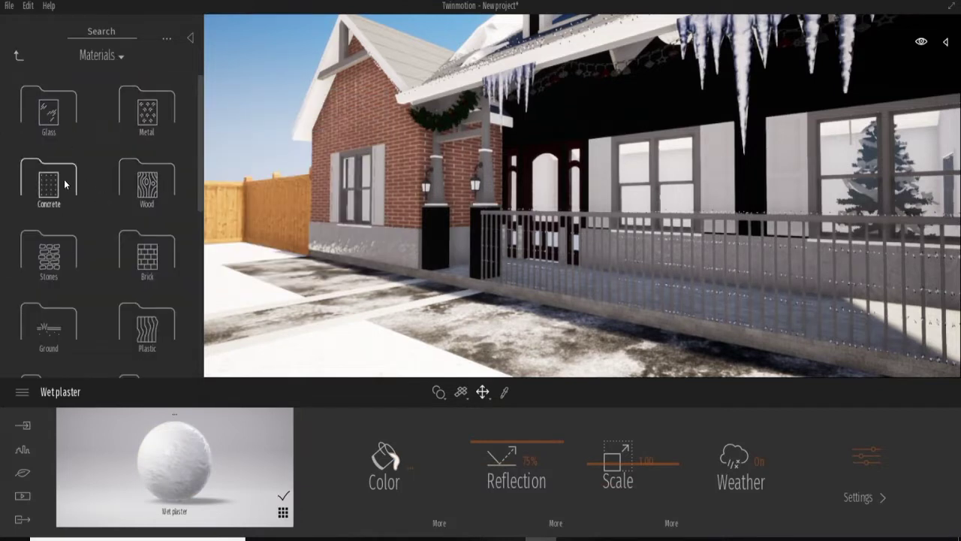
click(64, 179)
scroll(84, 155, down, 3)
scroll(118, 260, down, 2)
Apply Striated concrete 02 to the lower wall base.
drag(118, 260, 377, 246)
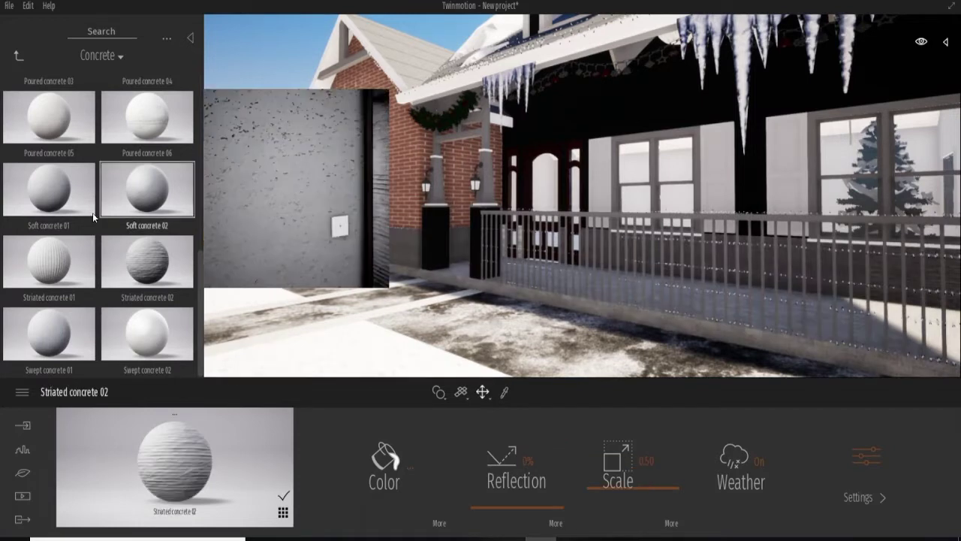
scroll(59, 195, up, 5)
scroll(64, 164, up, 5)
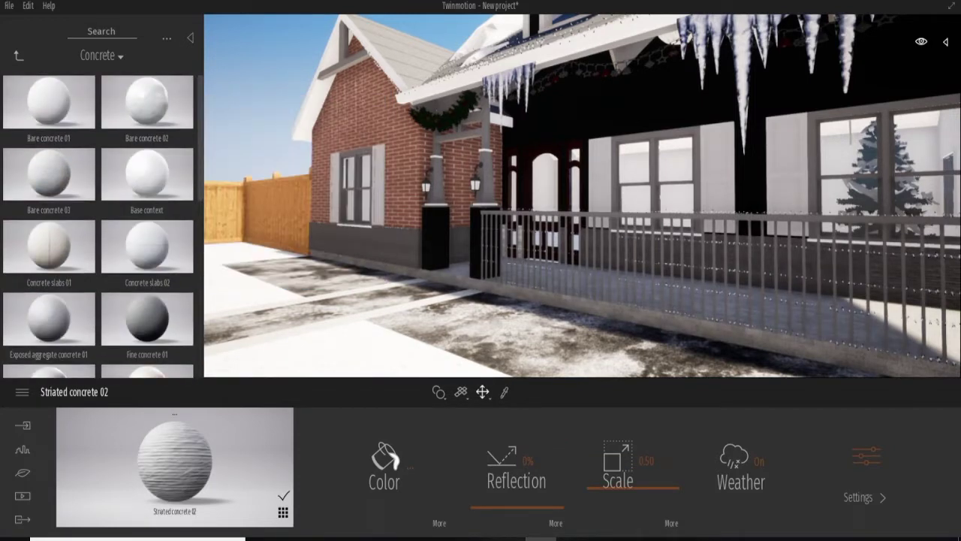
Trial Wood Paneling01 on the dark siding and brick walls, leaving them unchanged.
click(19, 57)
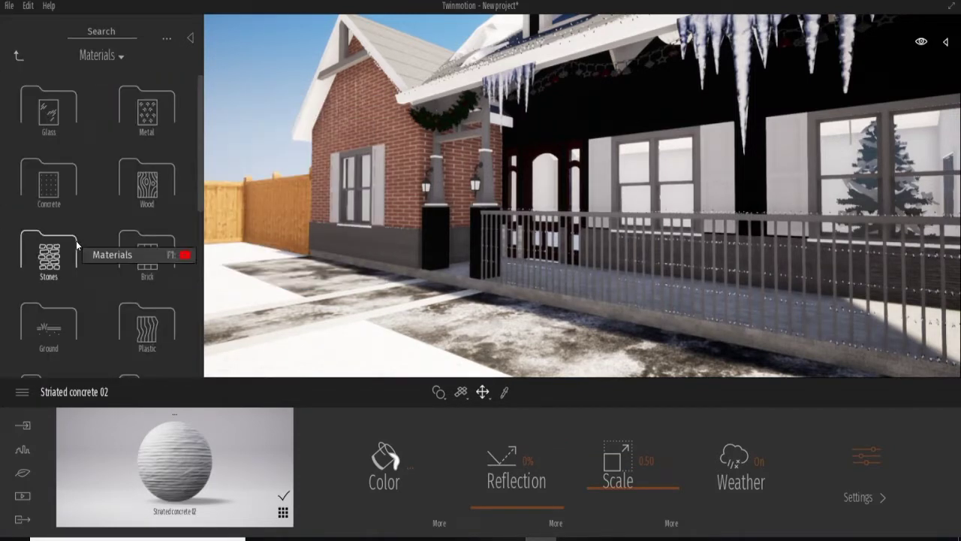
click(146, 180)
scroll(138, 189, down, 3)
scroll(107, 269, down, 3)
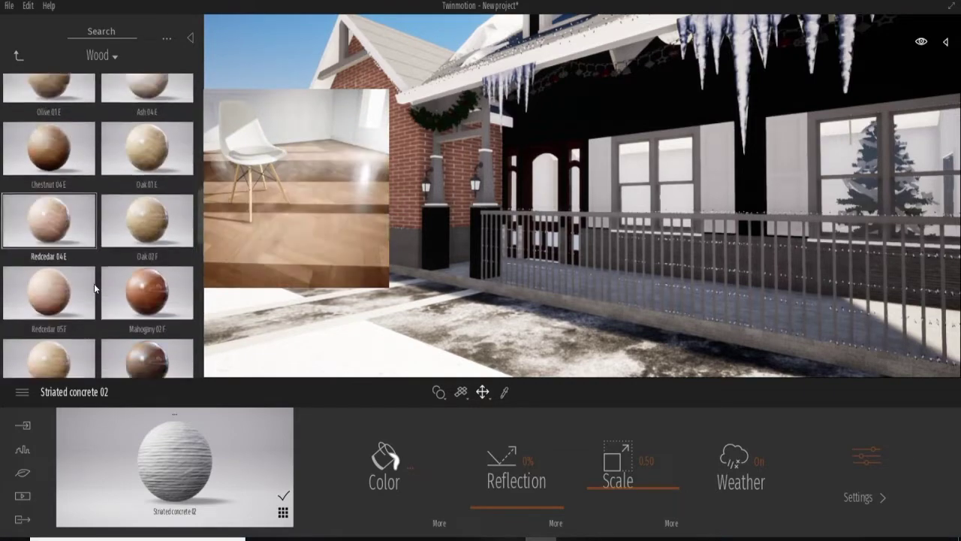
scroll(94, 283, down, 2)
scroll(91, 285, down, 2)
scroll(87, 293, down, 2)
scroll(81, 305, down, 2)
drag(144, 266, 550, 129)
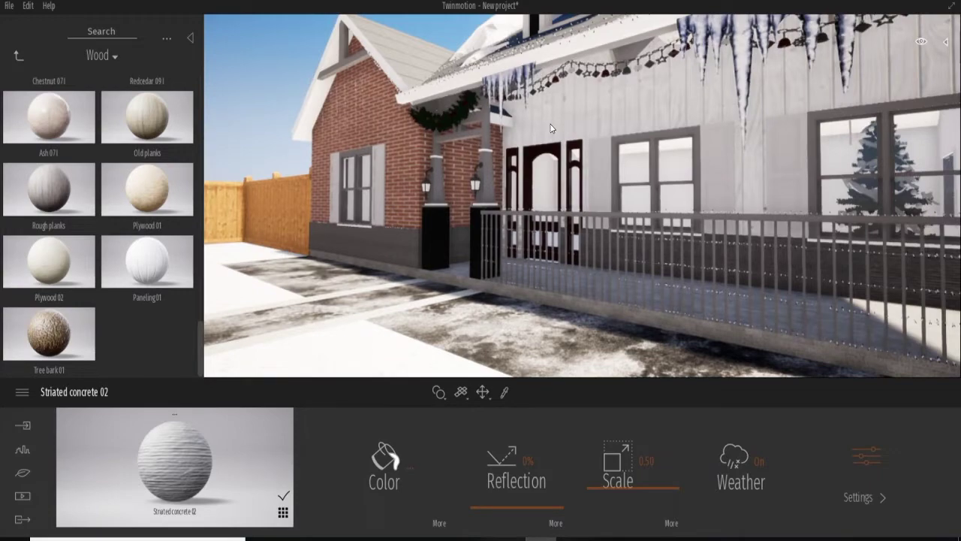
drag(550, 128, 380, 127)
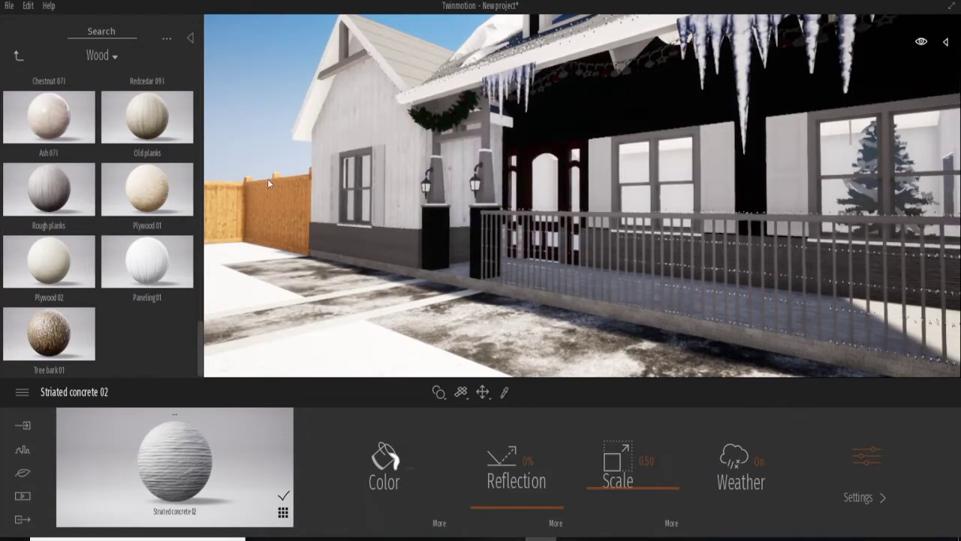
drag(268, 179, 161, 169)
scroll(161, 165, up, 3)
scroll(160, 165, up, 3)
click(19, 56)
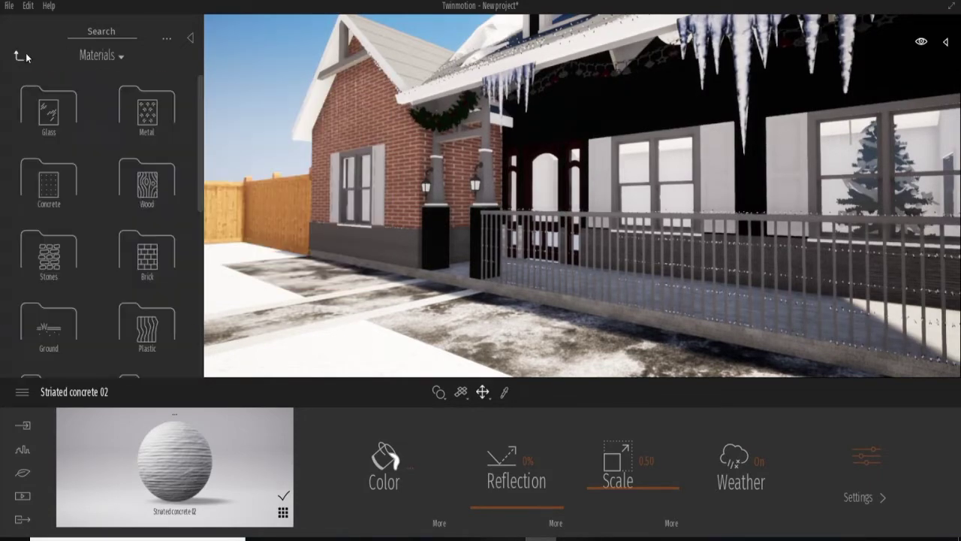
Try Stacked stone 01, then cover the upper house walls with Slate stone tiles SW 01.
click(75, 255)
drag(146, 175, 389, 247)
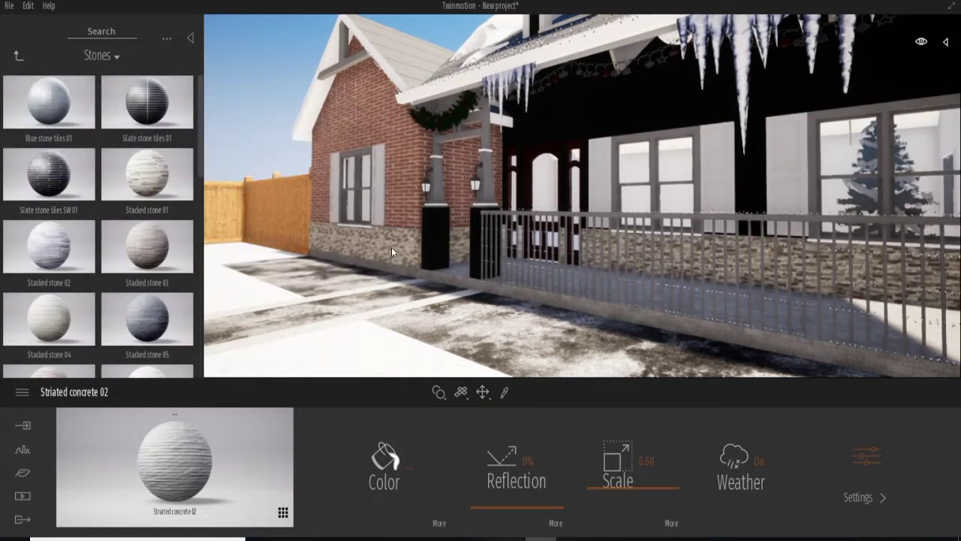
drag(146, 174, 397, 195)
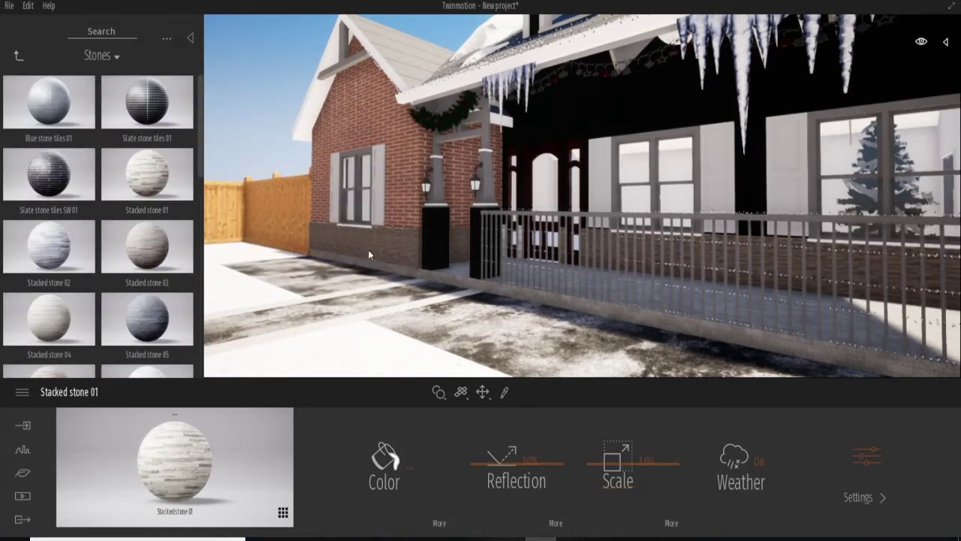
drag(140, 232, 409, 197)
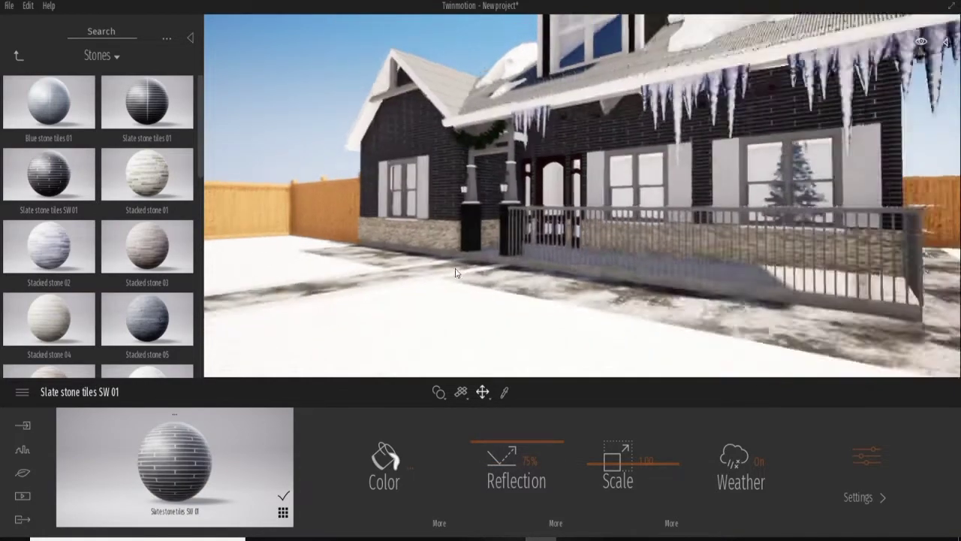
drag(298, 179, 577, 139)
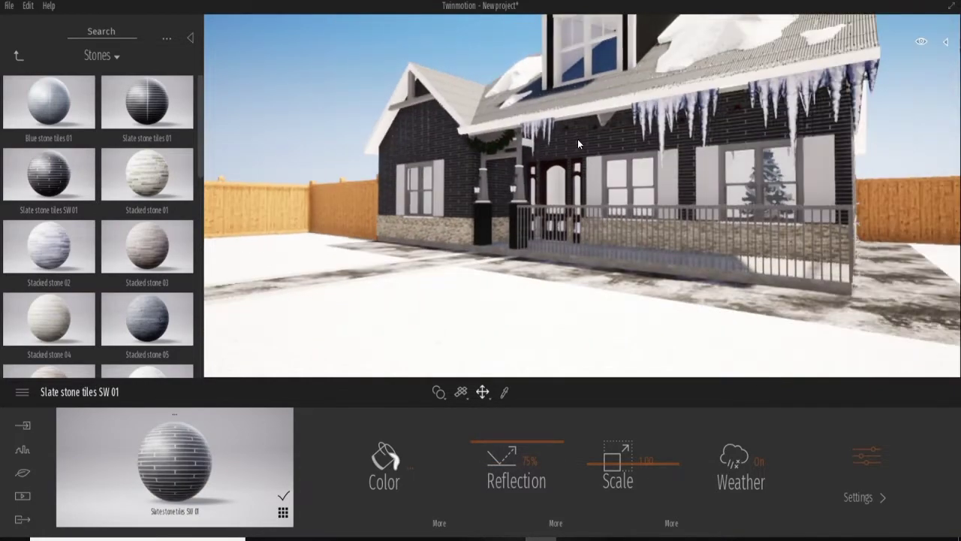
Apply Stone 03 to the lower wall base.
scroll(134, 220, down, 2)
scroll(133, 219, down, 1)
drag(147, 255, 425, 235)
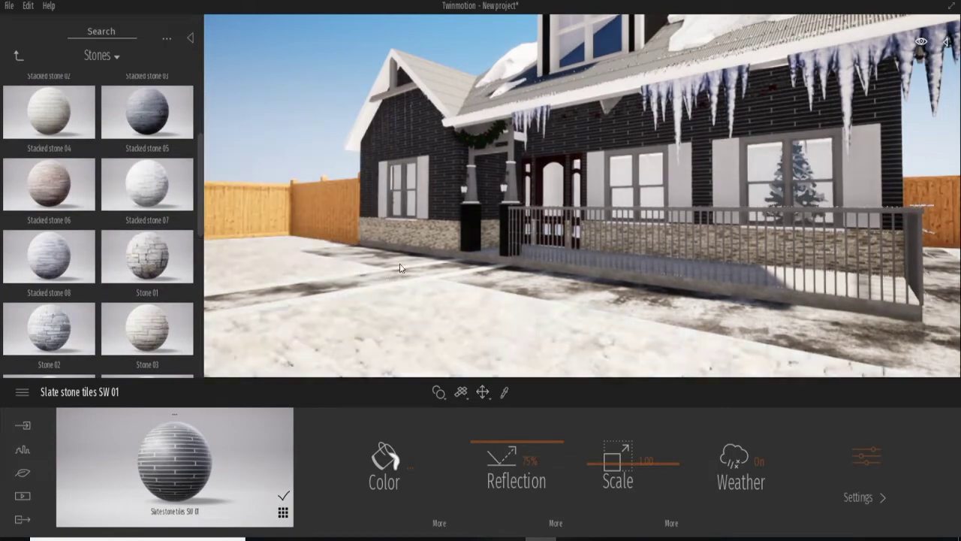
drag(147, 328, 396, 231)
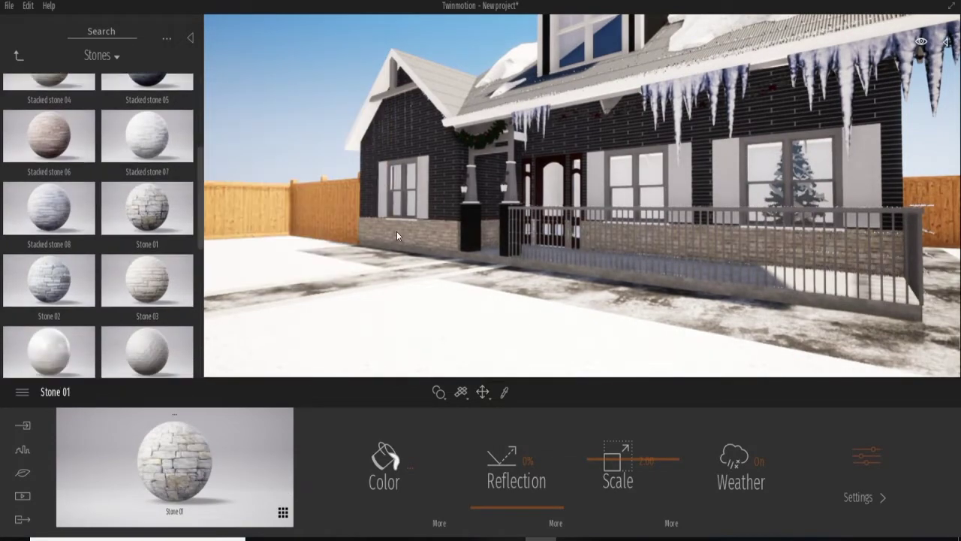
scroll(148, 326, down, 2)
scroll(155, 278, down, 1)
drag(53, 256, 403, 243)
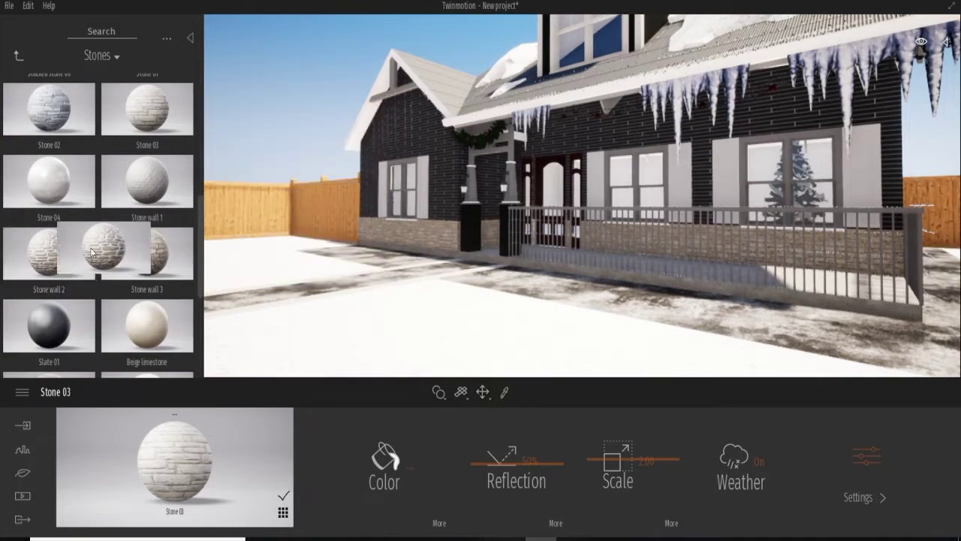
scroll(94, 247, down, 3)
scroll(94, 247, down, 3)
Switch the library to the Roof coverings materials and scroll down the list.
click(18, 55)
click(162, 248)
scroll(149, 220, down, 2)
scroll(149, 220, down, 2)
scroll(149, 220, down, 2)
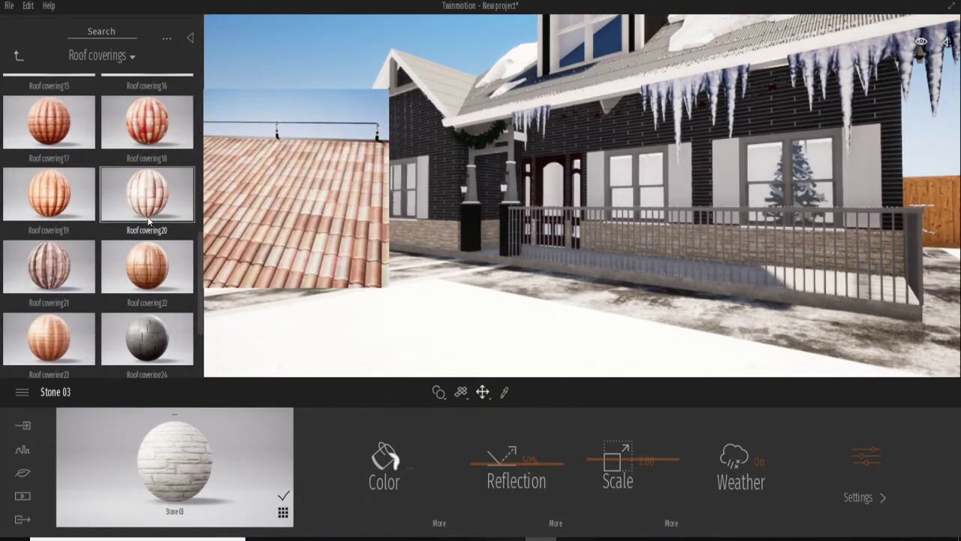
Try orange Roof covering 22 on the roof, then replace it with grey Roof covering 14.
scroll(144, 252, down, 2)
scroll(147, 225, up, 1)
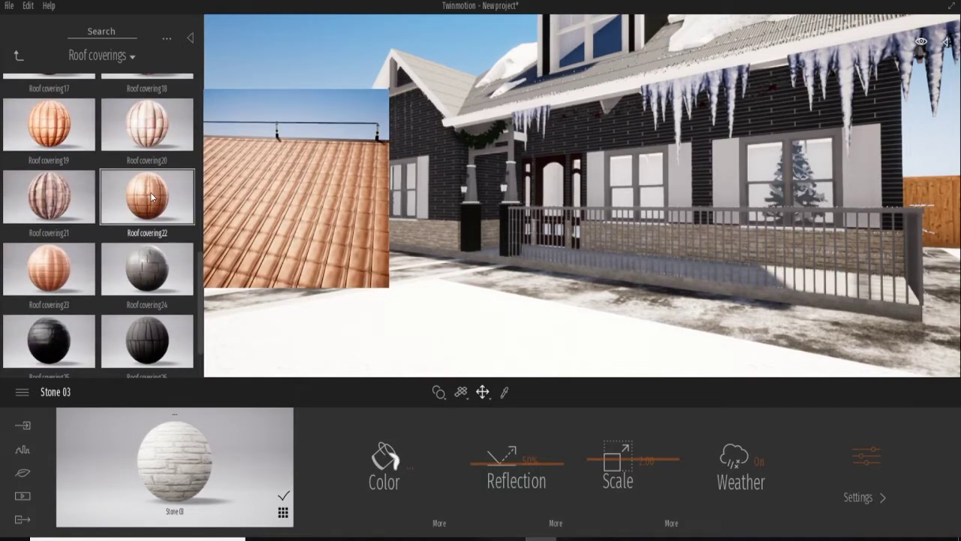
drag(151, 197, 454, 95)
scroll(97, 227, up, 2)
scroll(97, 227, up, 2)
drag(147, 136, 438, 71)
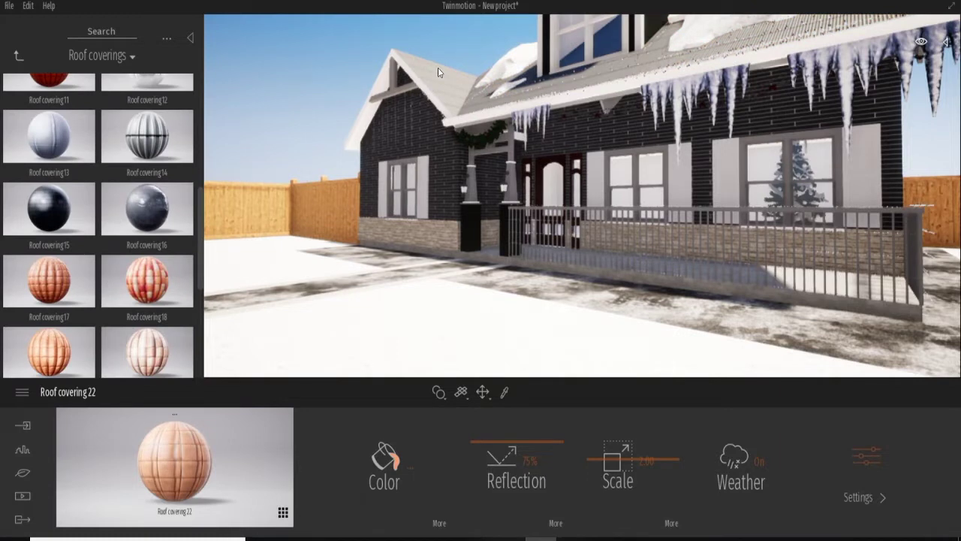
scroll(109, 194, up, 1)
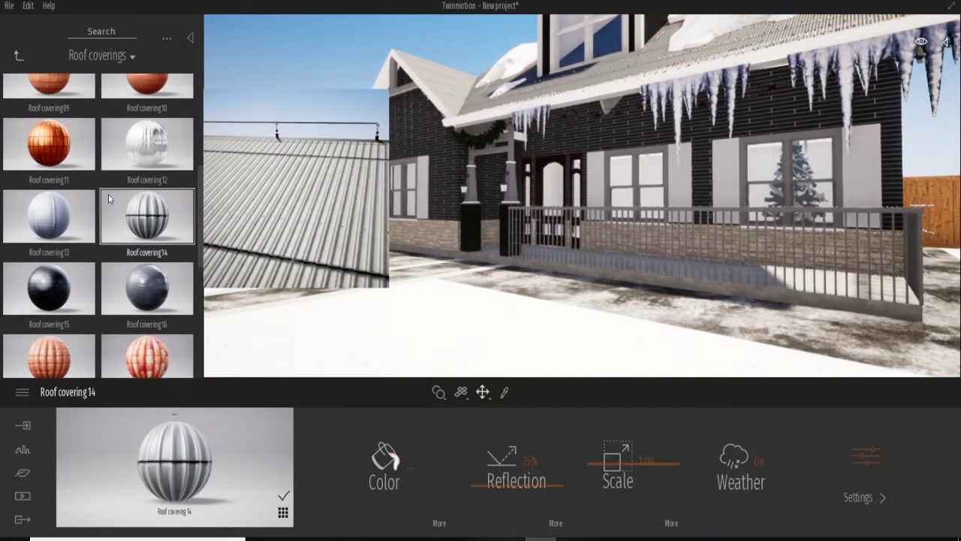
Open and close the roof material's colour picker, then open the Glass materials.
click(402, 466)
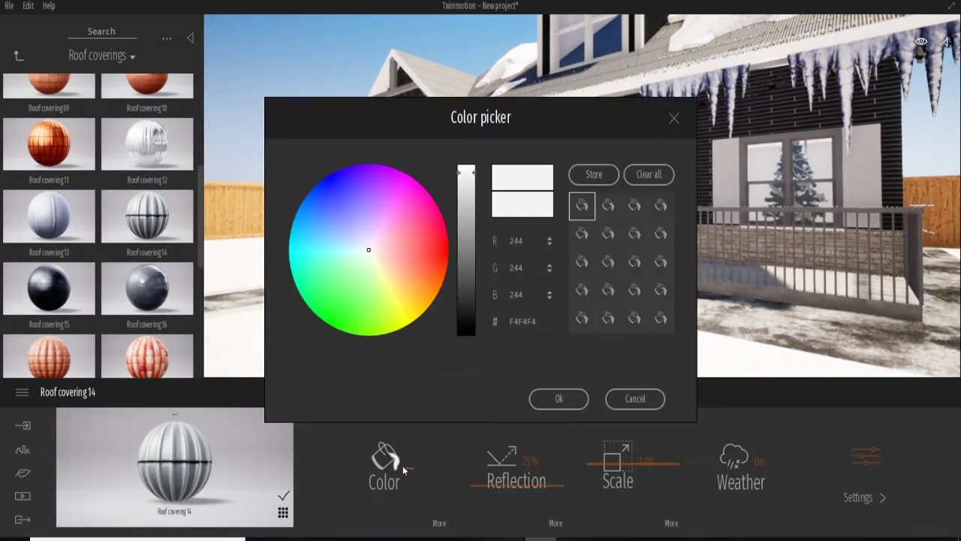
click(622, 403)
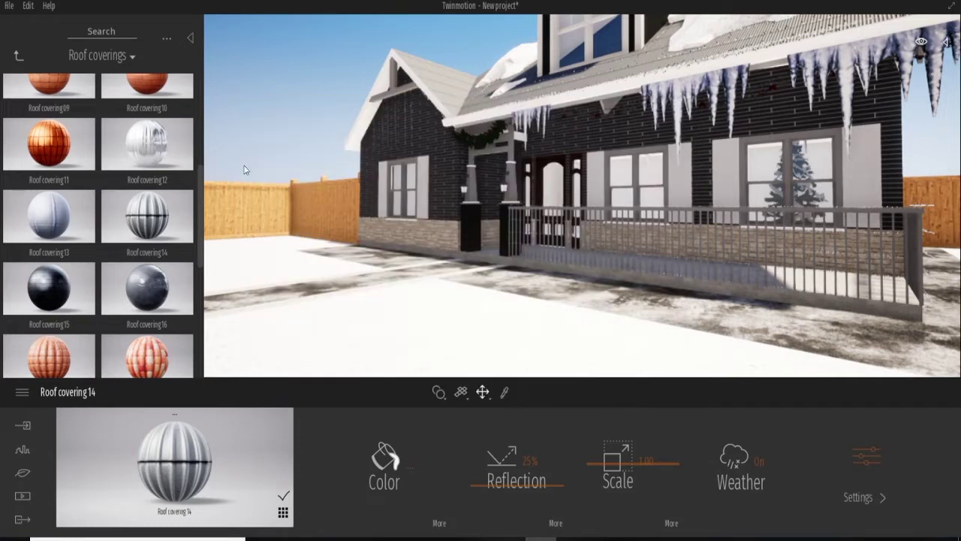
click(19, 56)
click(49, 105)
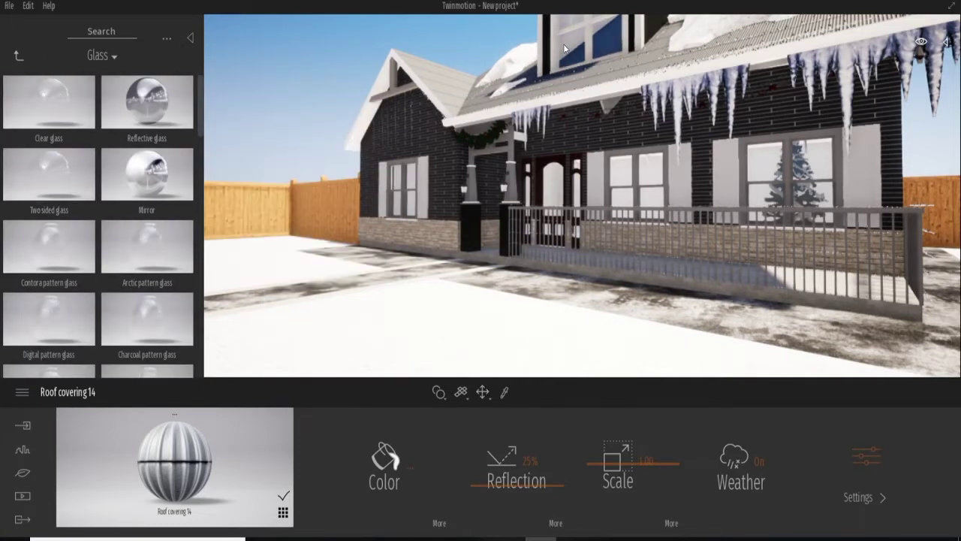
Apply Reflective glass to the upper window and frosted Arctic pattern glass to the dormer.
drag(137, 131, 570, 46)
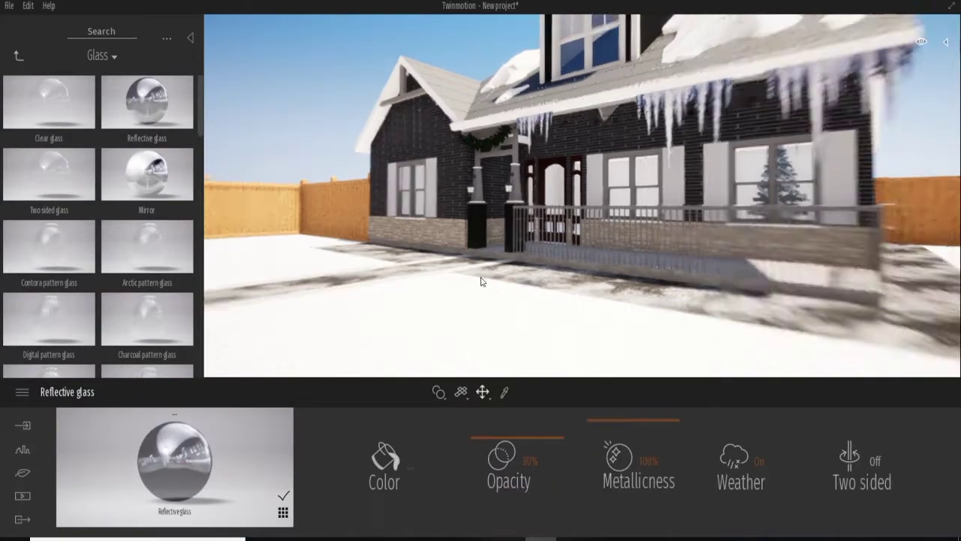
double_click(599, 70)
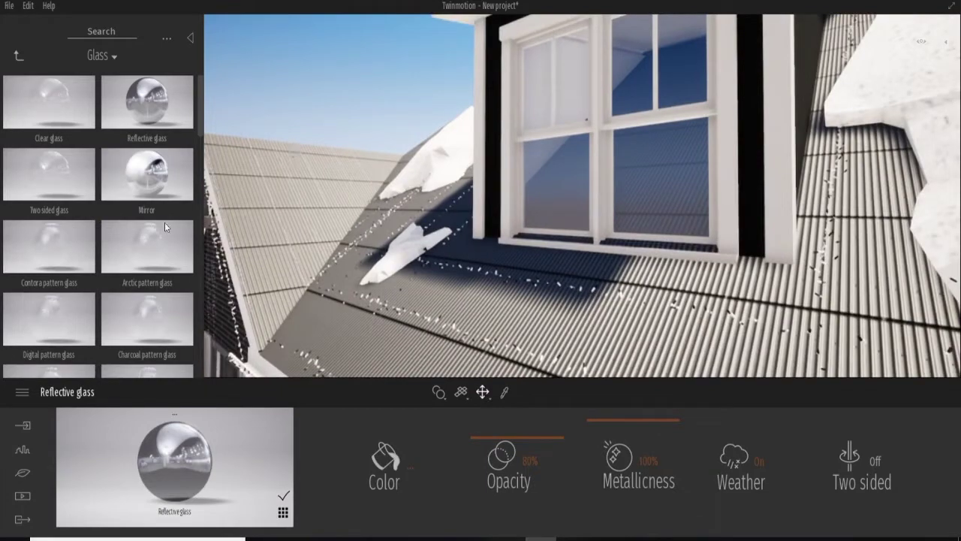
drag(147, 248, 645, 178)
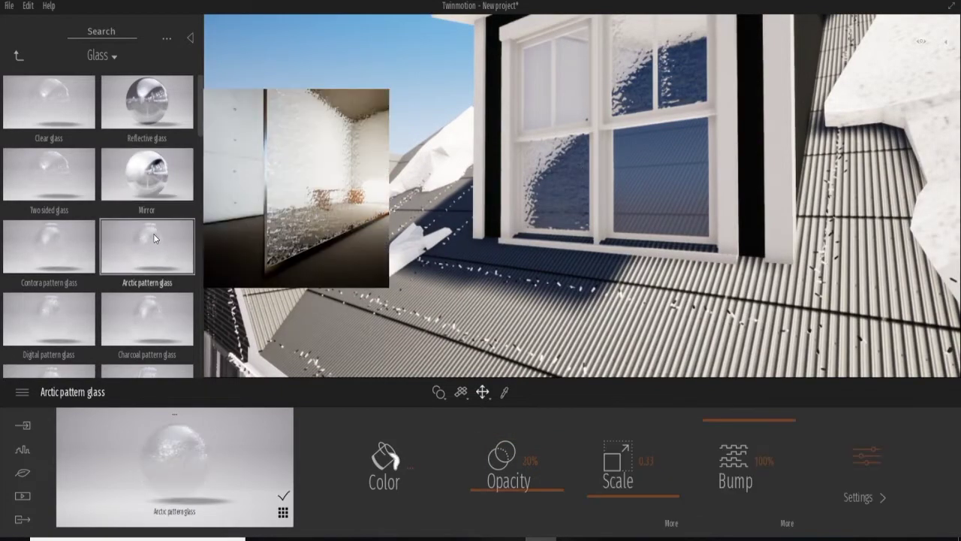
Apply Two sided glass to the side window and return to the material categories.
scroll(646, 178, down, 5)
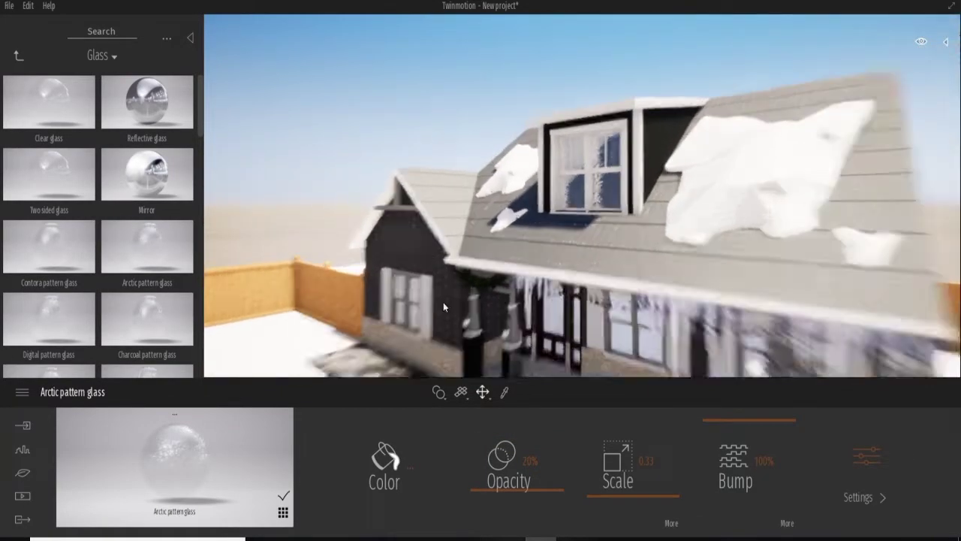
scroll(427, 218, up, 5)
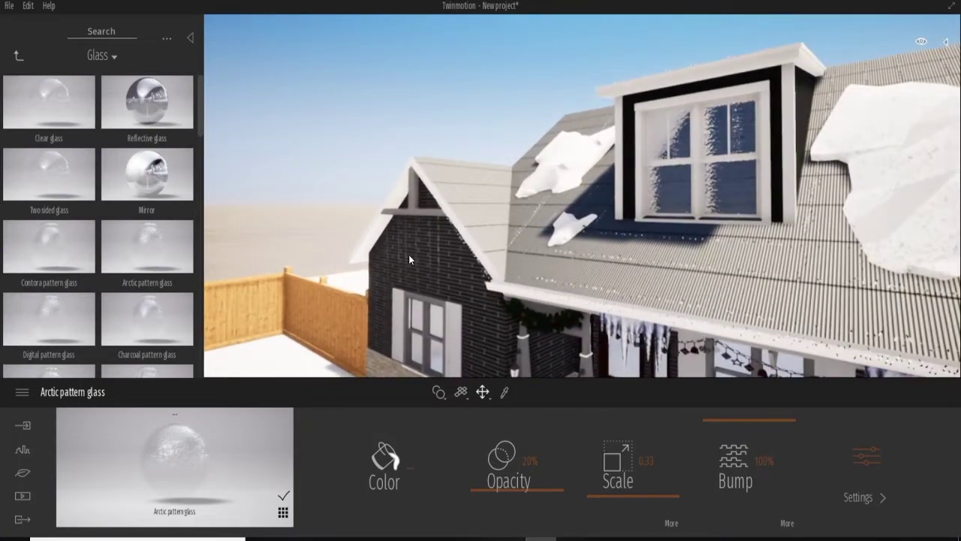
scroll(408, 255, up, 5)
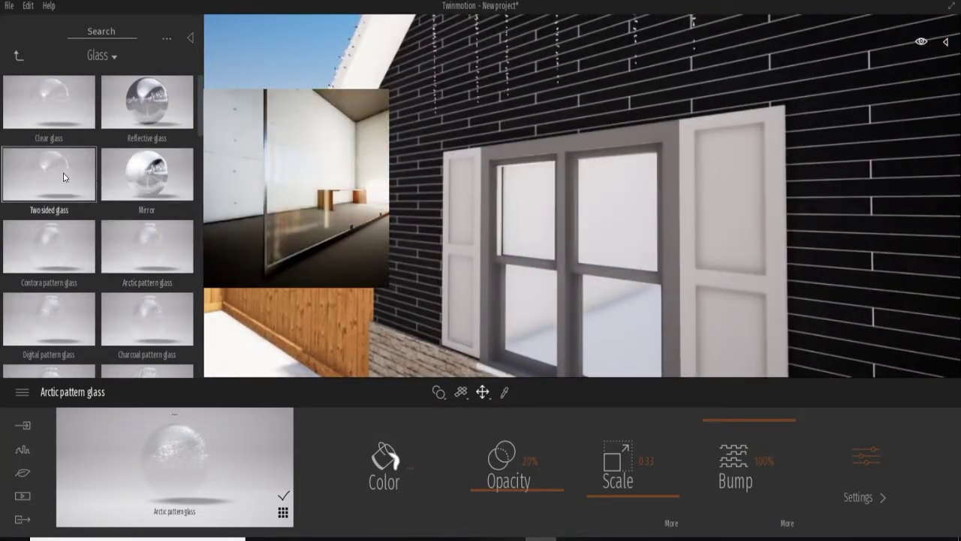
drag(59, 173, 538, 194)
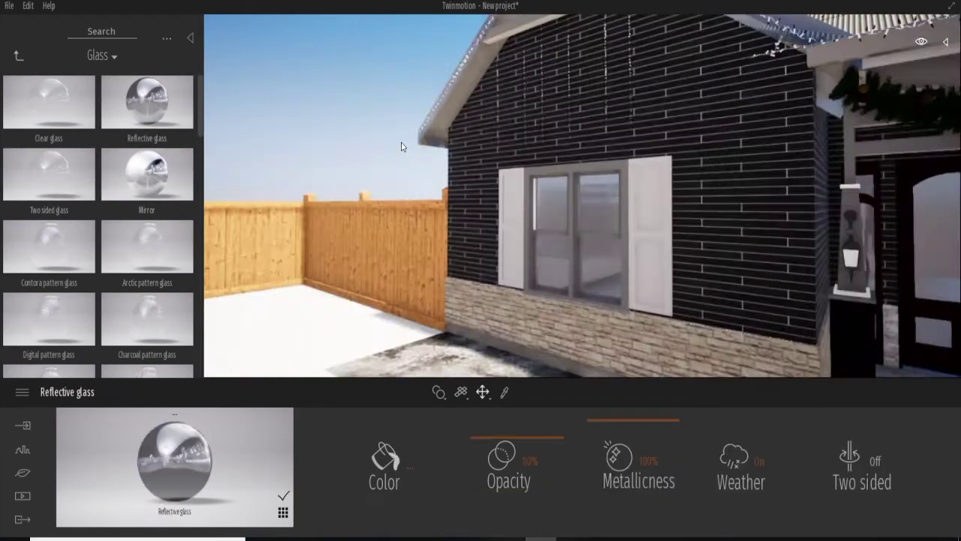
scroll(538, 194, down, 5)
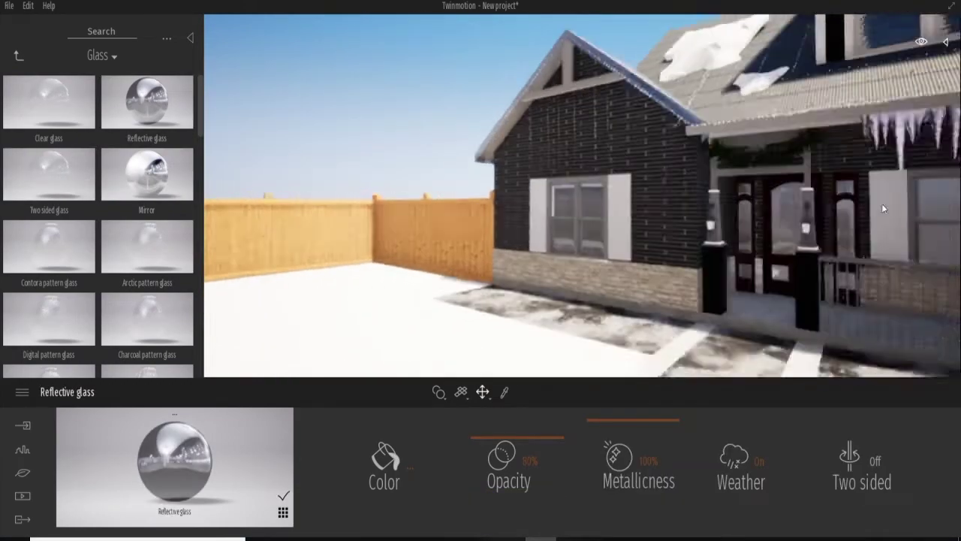
scroll(583, 190, up, 5)
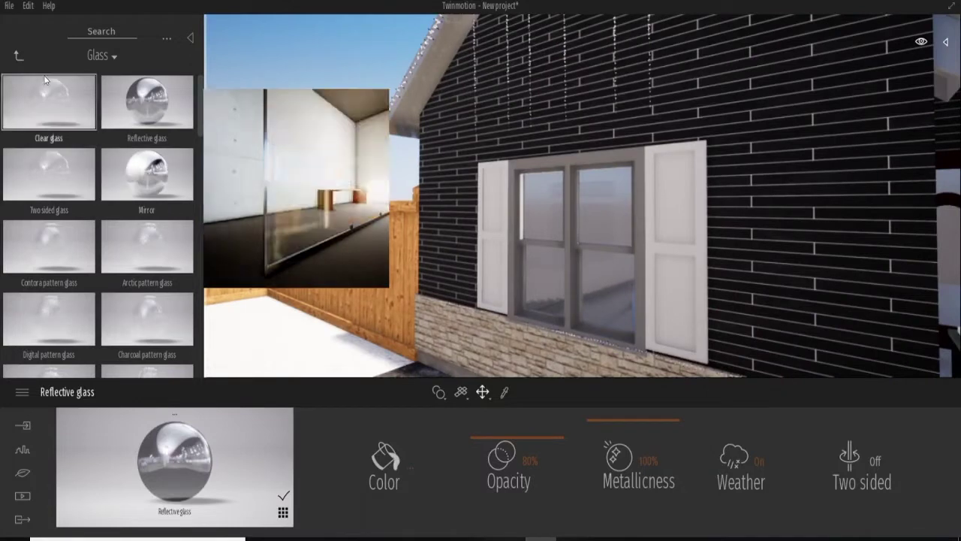
click(19, 55)
Apply Redcedar 03 B wood to the window shutters.
click(147, 318)
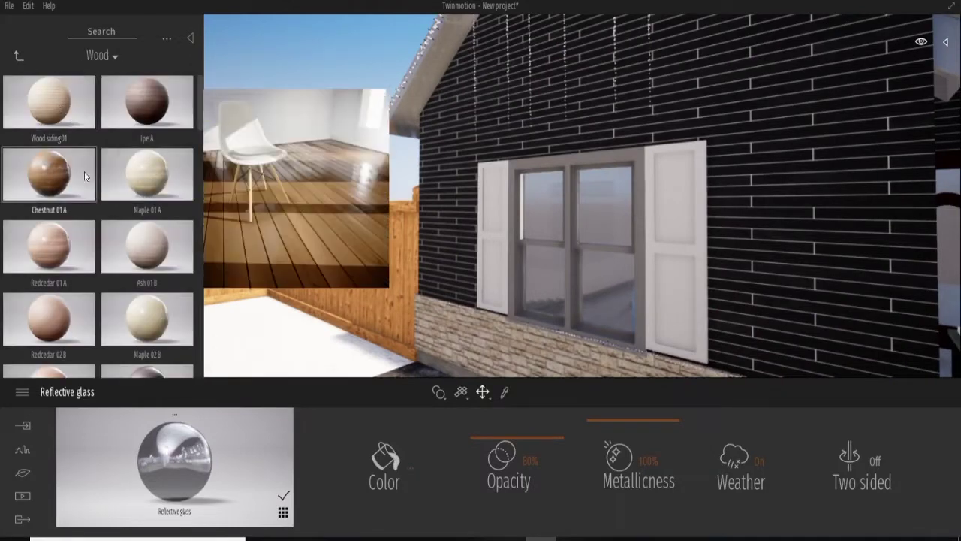
scroll(54, 274, down, 2)
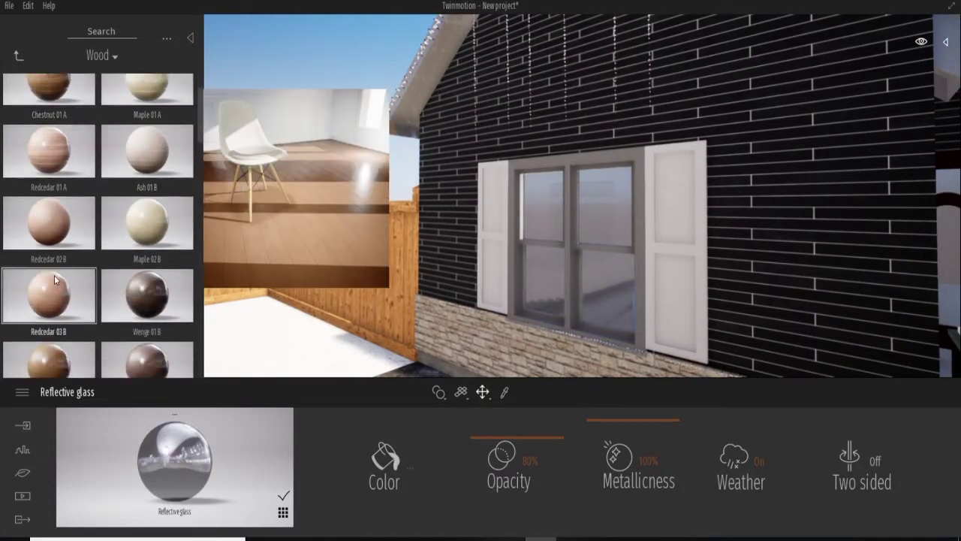
drag(49, 285, 661, 189)
scroll(662, 188, down, 5)
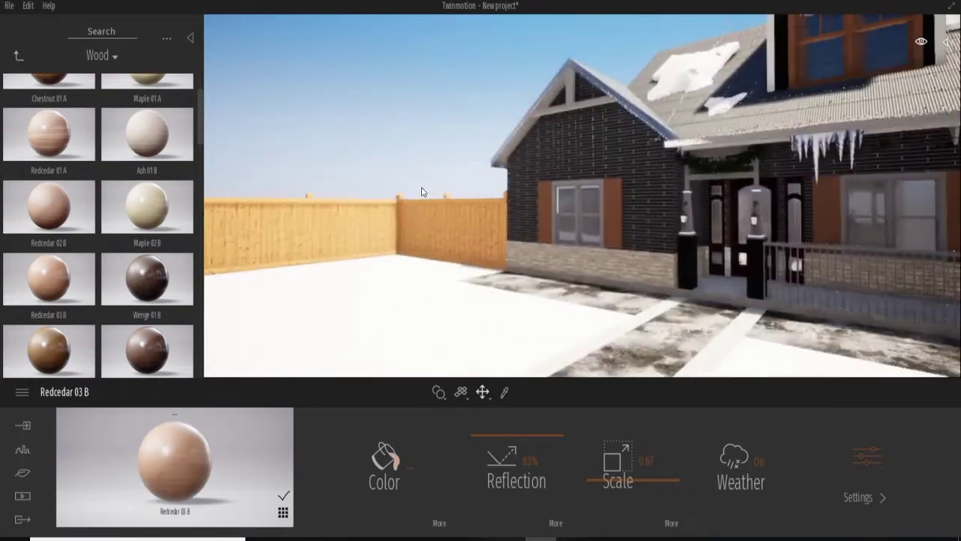
drag(667, 250, 612, 123)
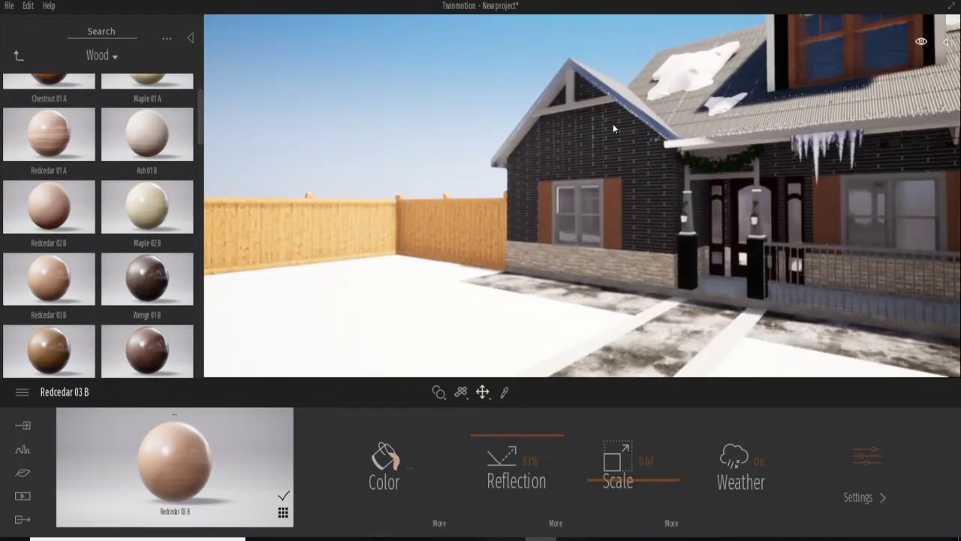
scroll(613, 123, up, 5)
Try Classic linoleum and a white plastic on the brick wall, undoing the white material.
click(18, 55)
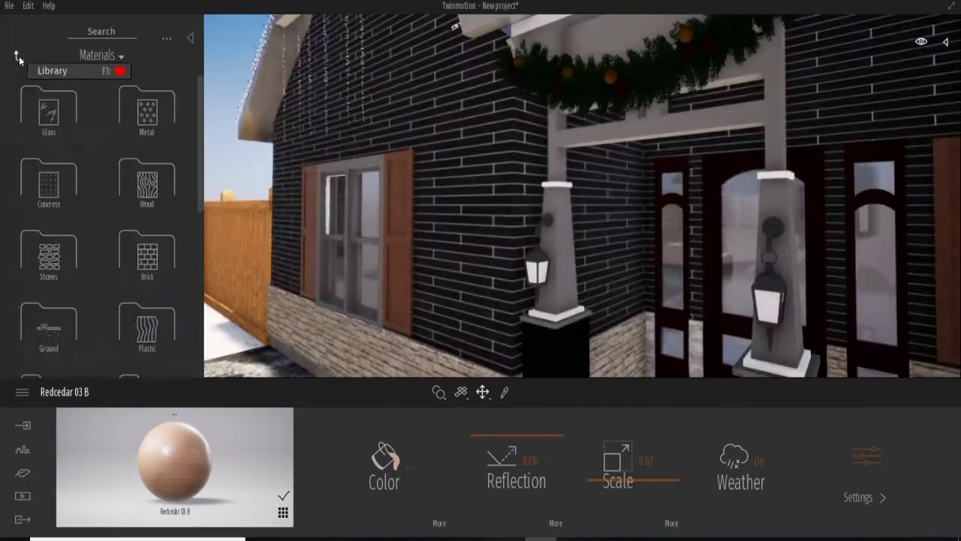
scroll(169, 238, down, 1)
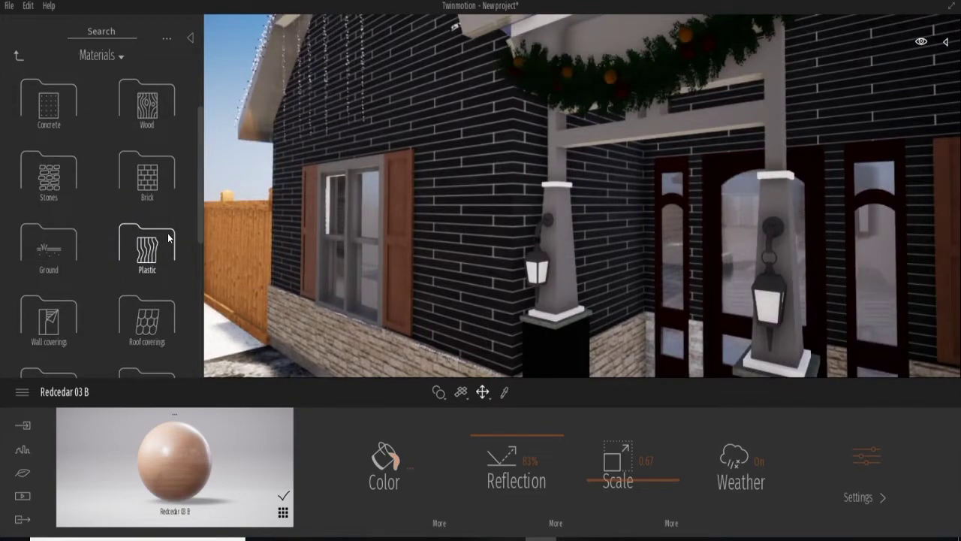
click(164, 211)
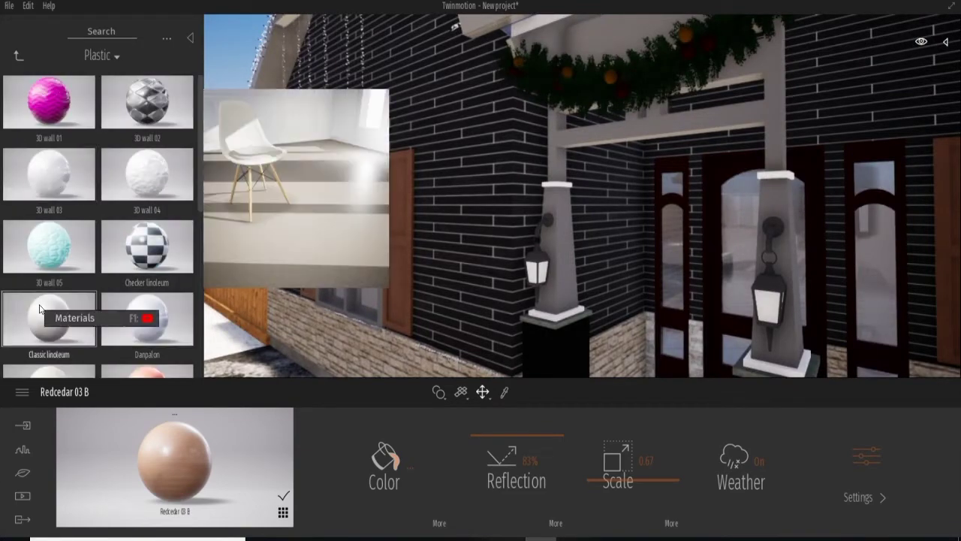
drag(48, 285, 461, 194)
scroll(488, 187, down, 5)
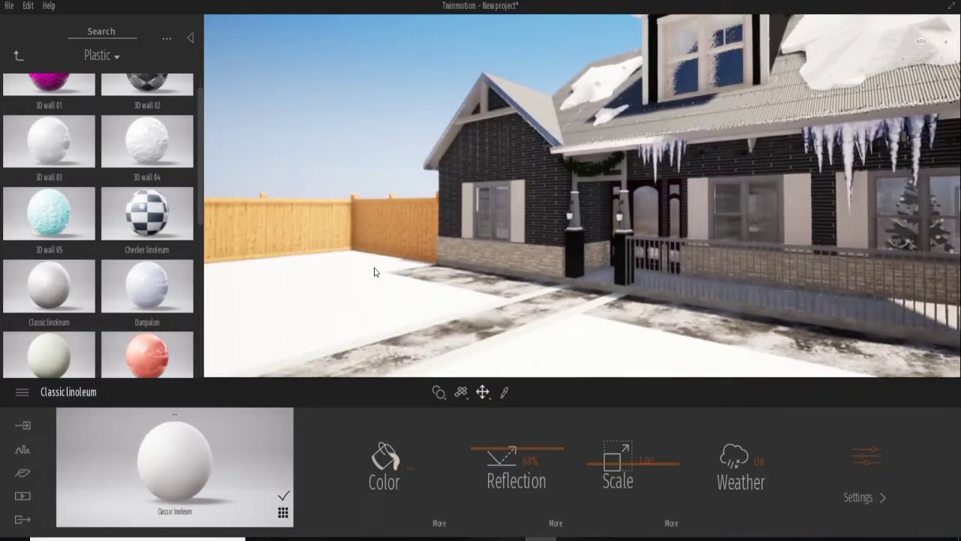
scroll(314, 184, down, 2)
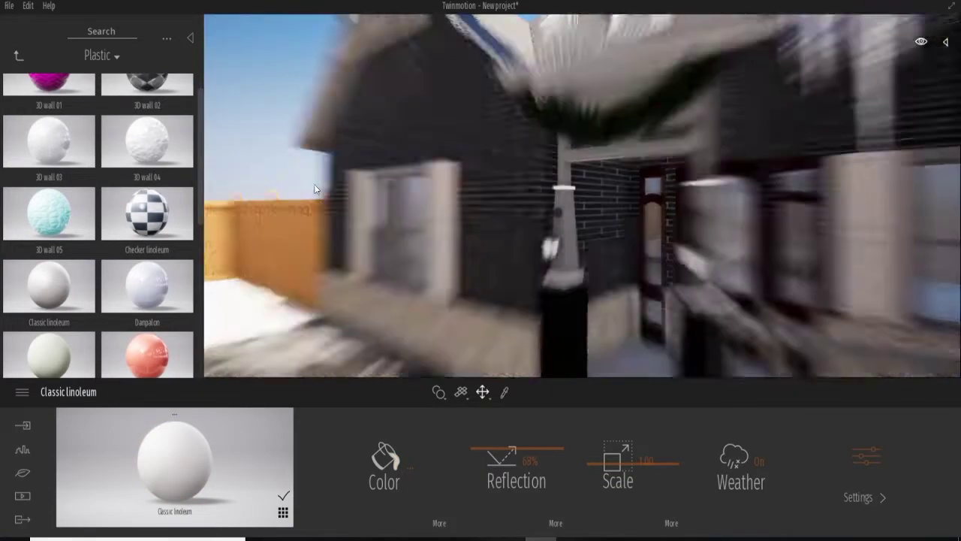
scroll(112, 261, down, 2)
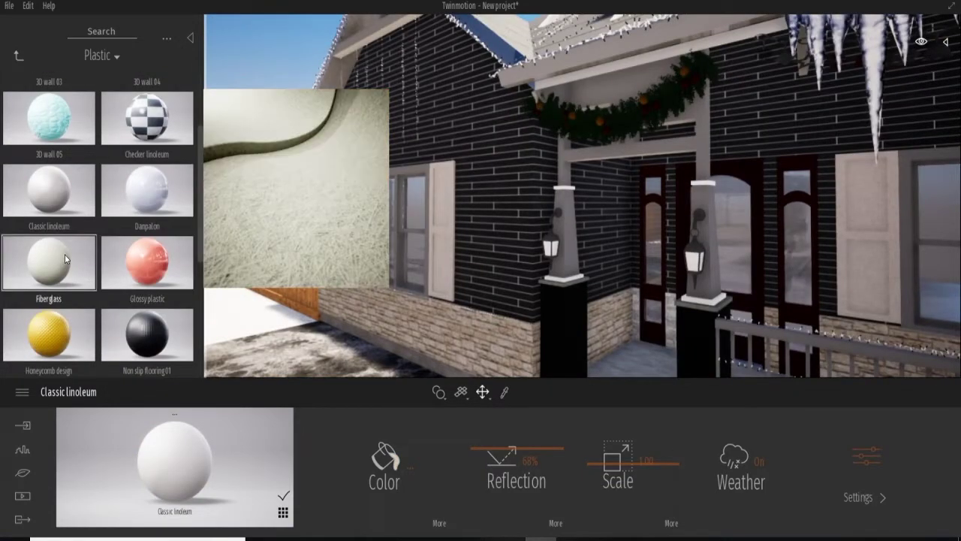
scroll(65, 253, down, 3)
scroll(50, 330, down, 2)
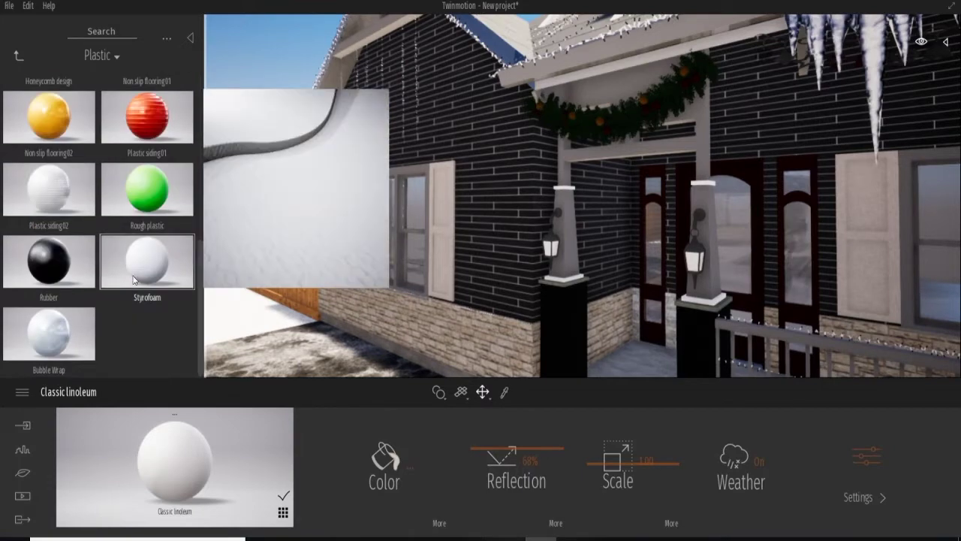
drag(49, 330, 361, 181)
key(ctrl+z)
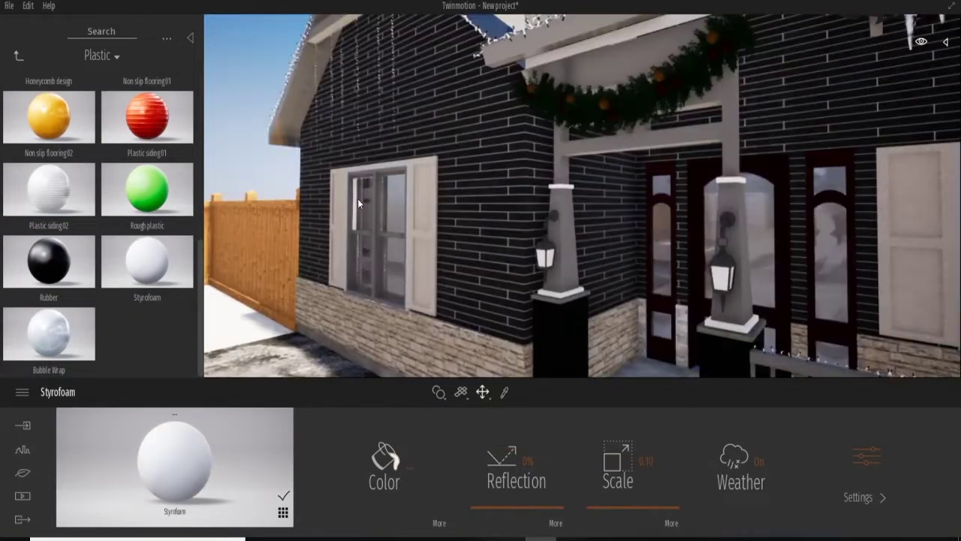
Move in close to the house front and apply Danpalon plastic to the porch railing.
right_drag(357, 198, 532, 148)
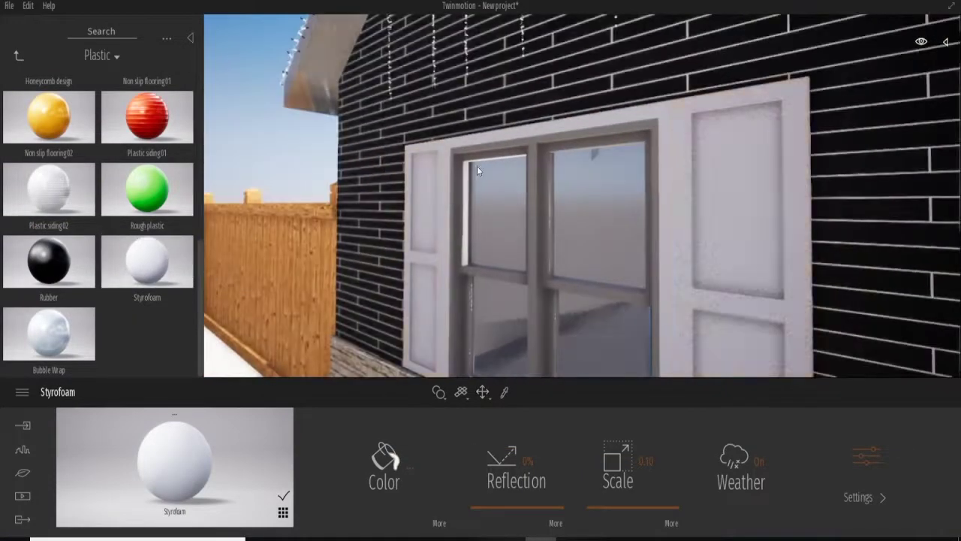
scroll(355, 207, down, 5)
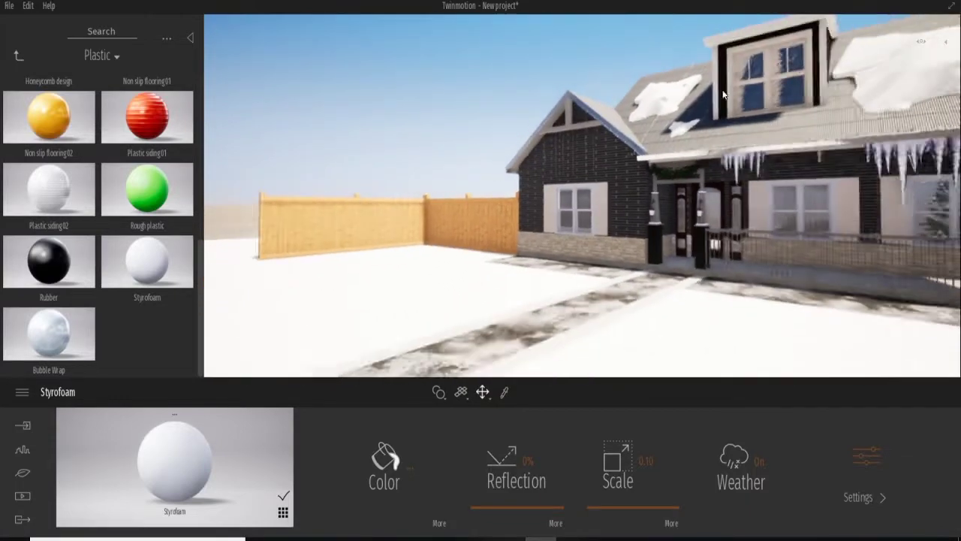
right_drag(553, 211, 437, 288)
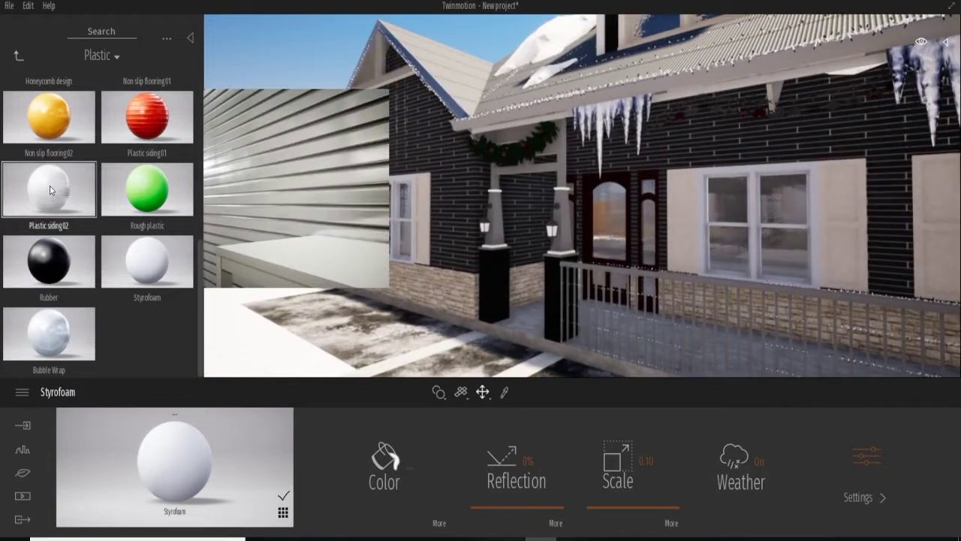
scroll(52, 188, up, 2)
scroll(52, 188, up, 1)
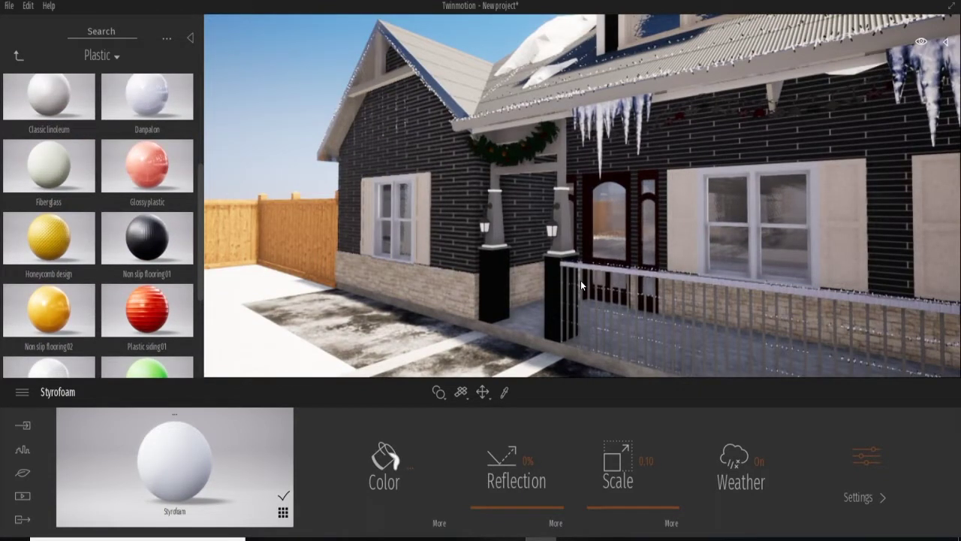
drag(600, 281, 599, 280)
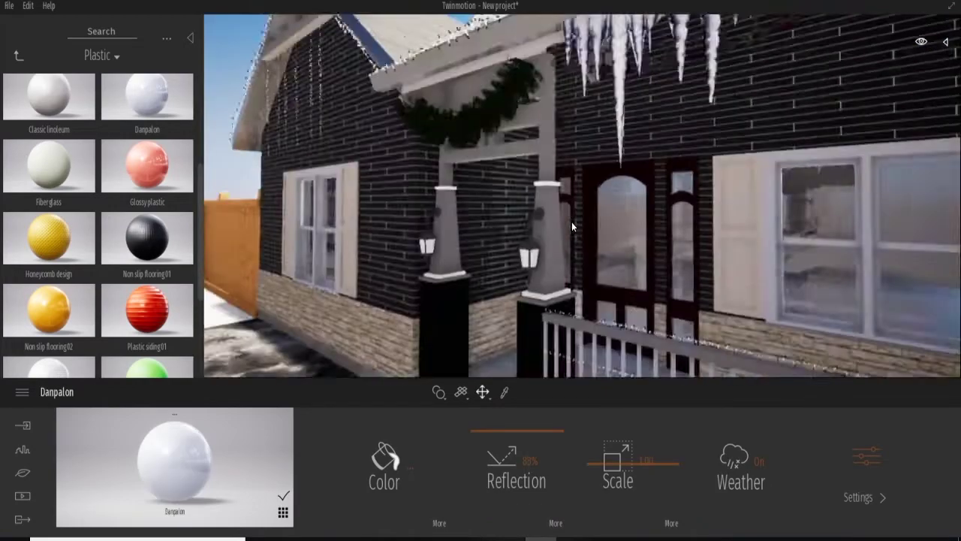
Browse the Plastic library, then open the Concrete materials.
scroll(610, 313, up, 5)
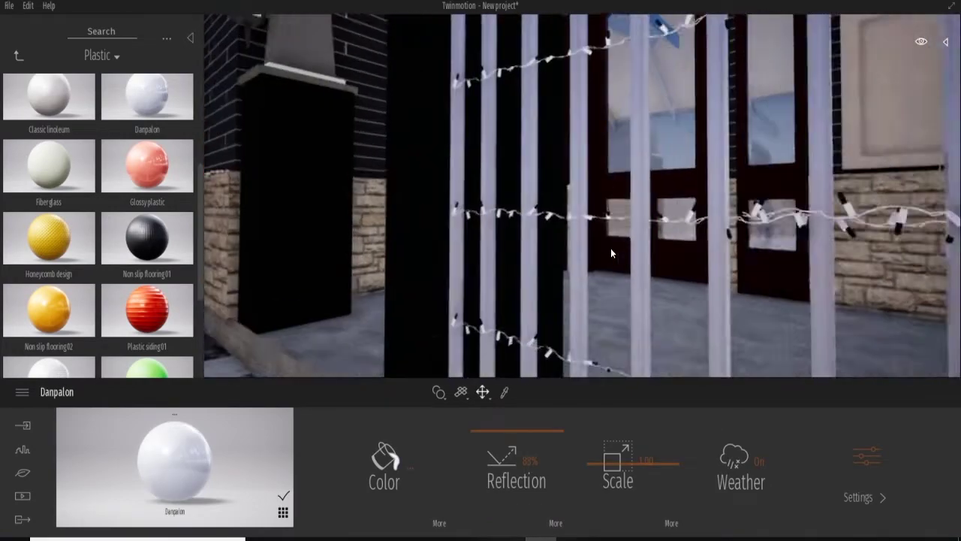
scroll(610, 248, down, 5)
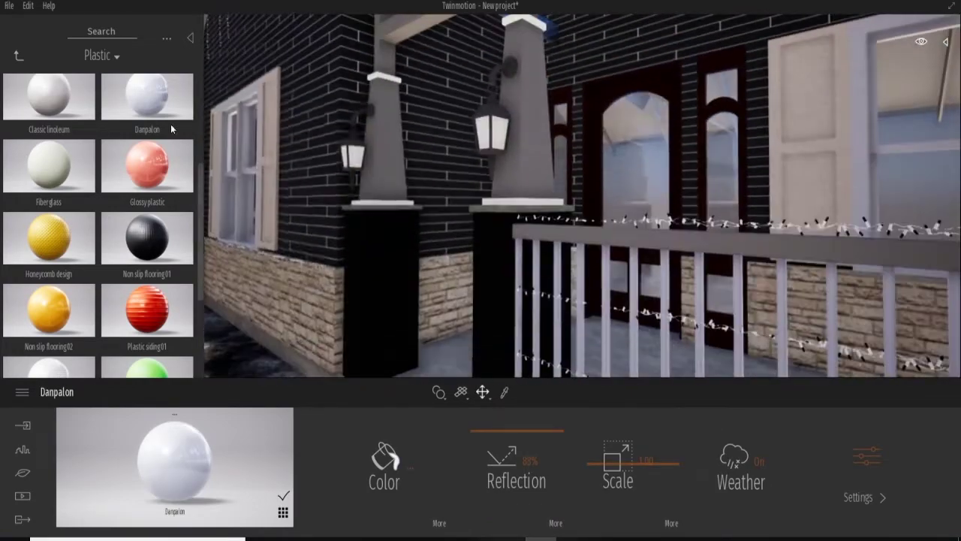
scroll(170, 124, up, 1)
scroll(485, 227, down, 5)
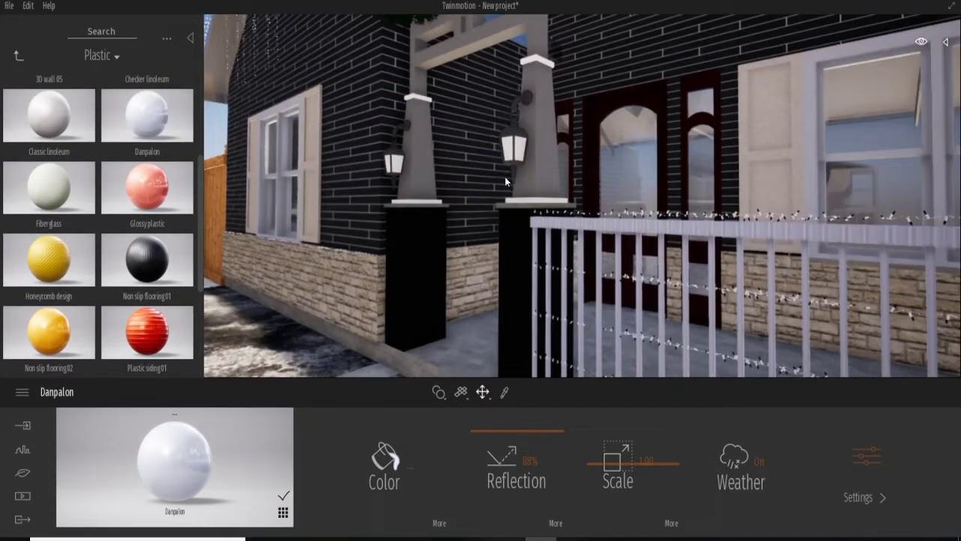
scroll(501, 179, down, 5)
scroll(576, 124, up, 3)
scroll(555, 114, up, 3)
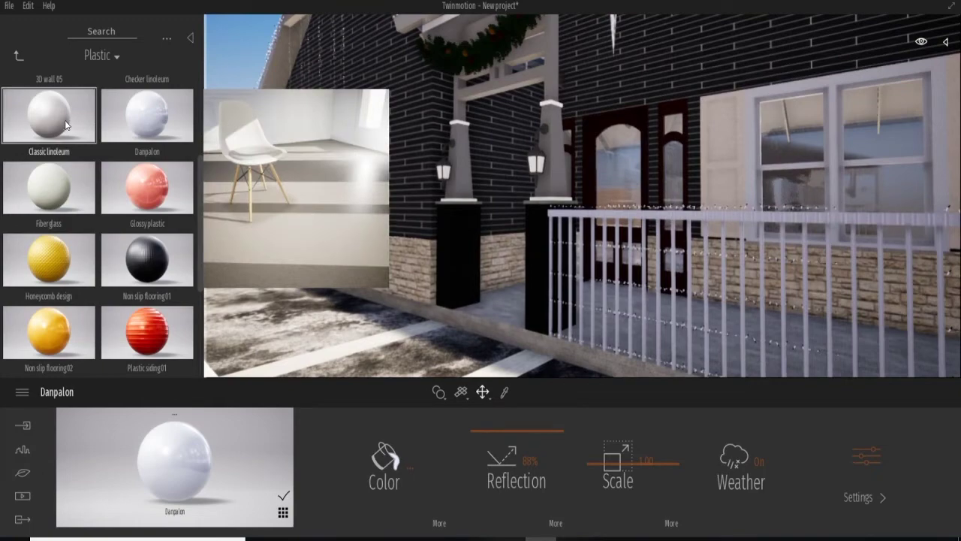
scroll(582, 312, down, 3)
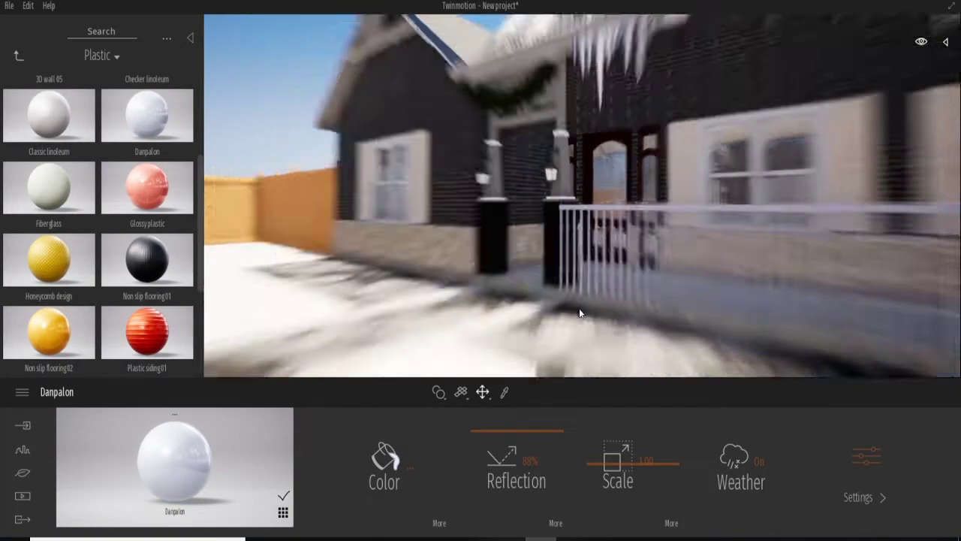
scroll(557, 234, up, 3)
scroll(556, 234, down, 5)
scroll(525, 251, down, 2)
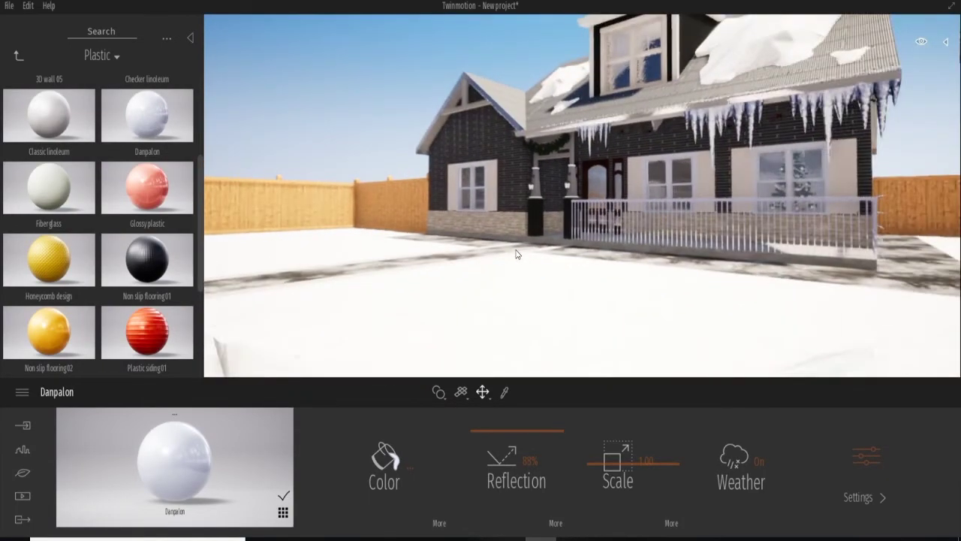
scroll(515, 254, up, 3)
scroll(450, 316, up, 3)
scroll(439, 325, down, 1)
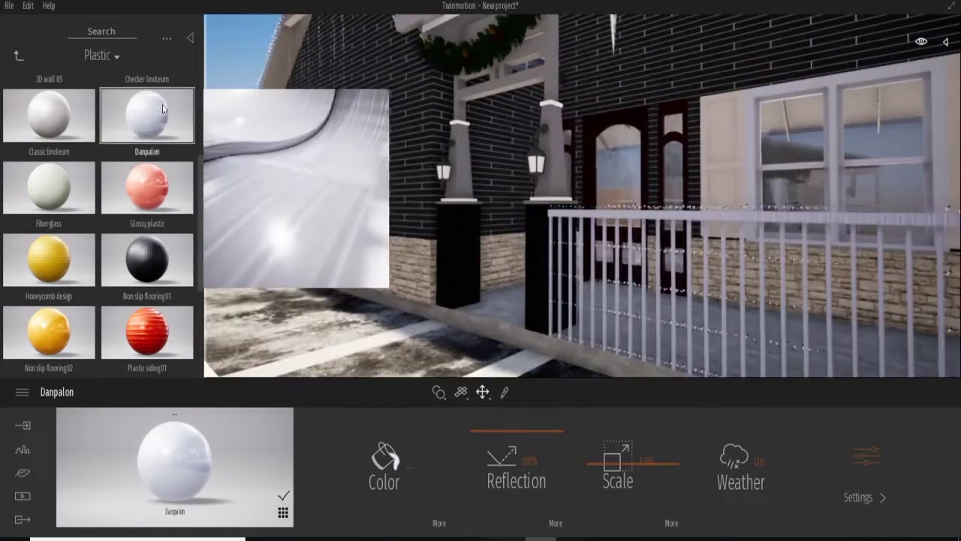
click(19, 55)
click(49, 181)
mouse_move(48, 248)
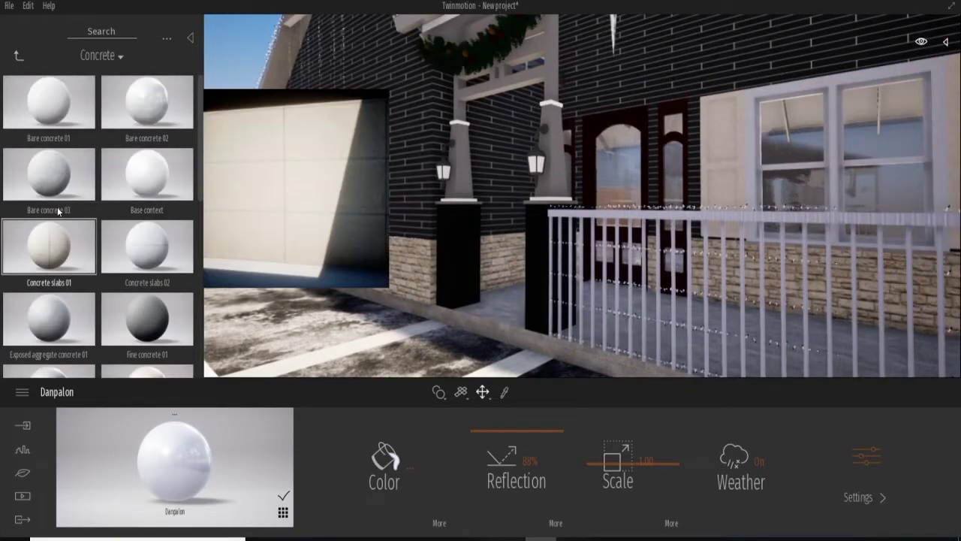
Apply Neon 01 from the Neons materials to the porch lanterns.
scroll(84, 260, down, 2)
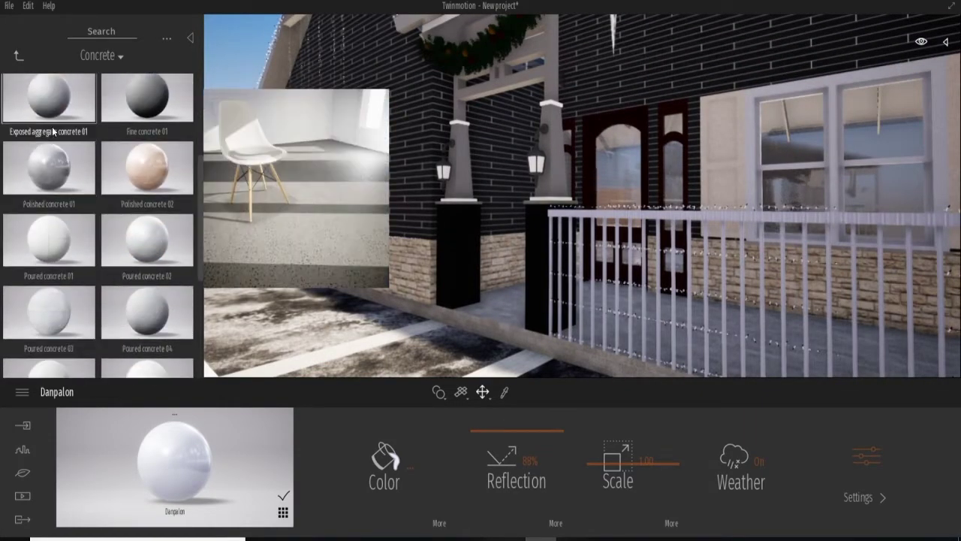
scroll(144, 271, down, 3)
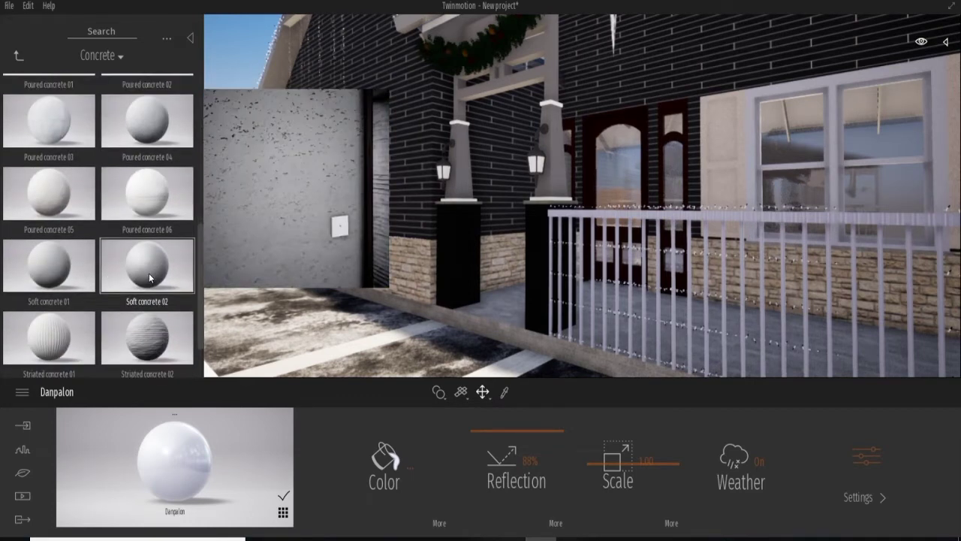
scroll(151, 327, down, 1)
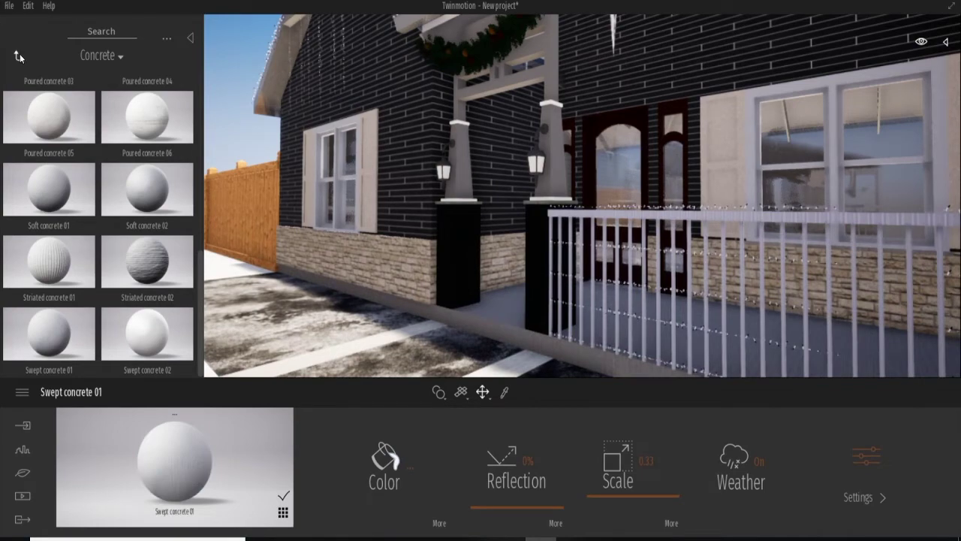
click(19, 57)
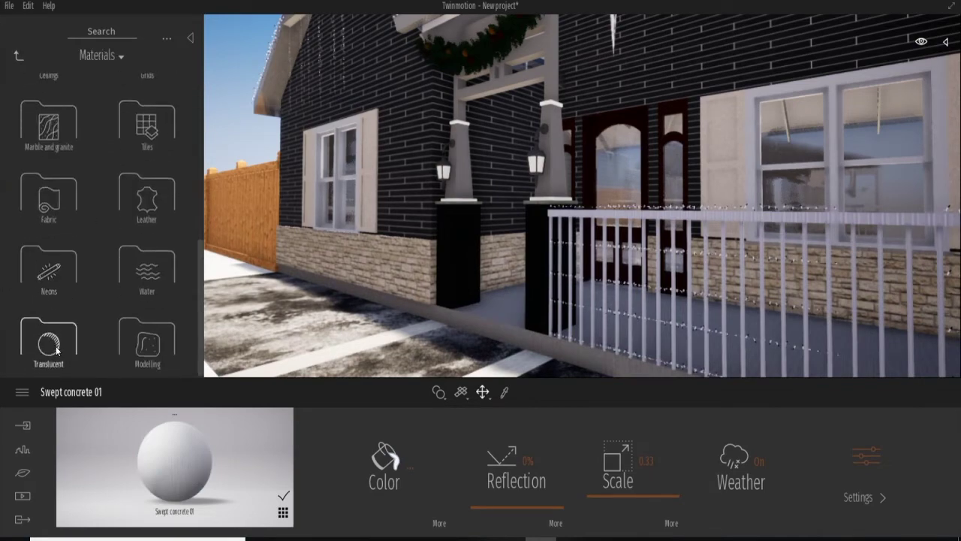
click(49, 266)
drag(49, 101, 534, 168)
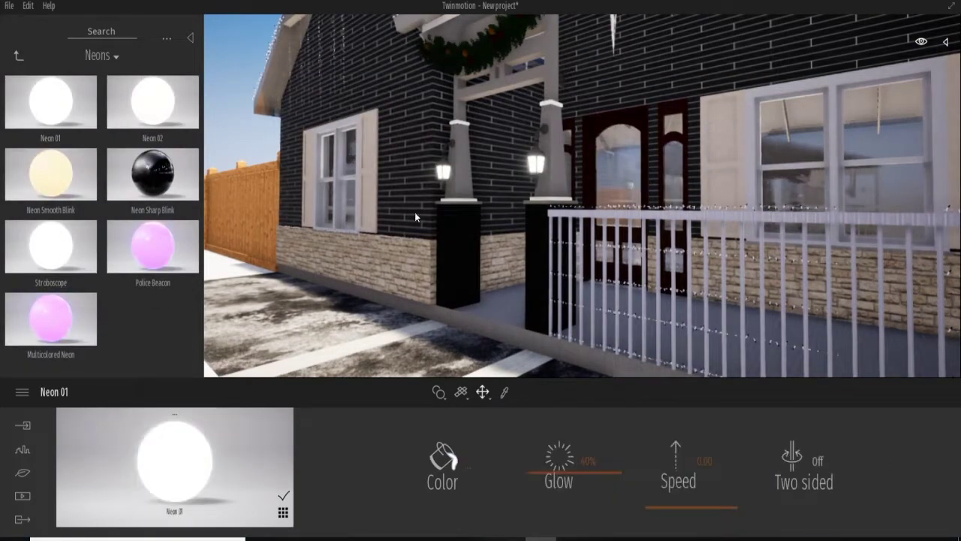
Pull back to a wider front view, close the material library and show the Urban tools.
scroll(415, 212, down, 5)
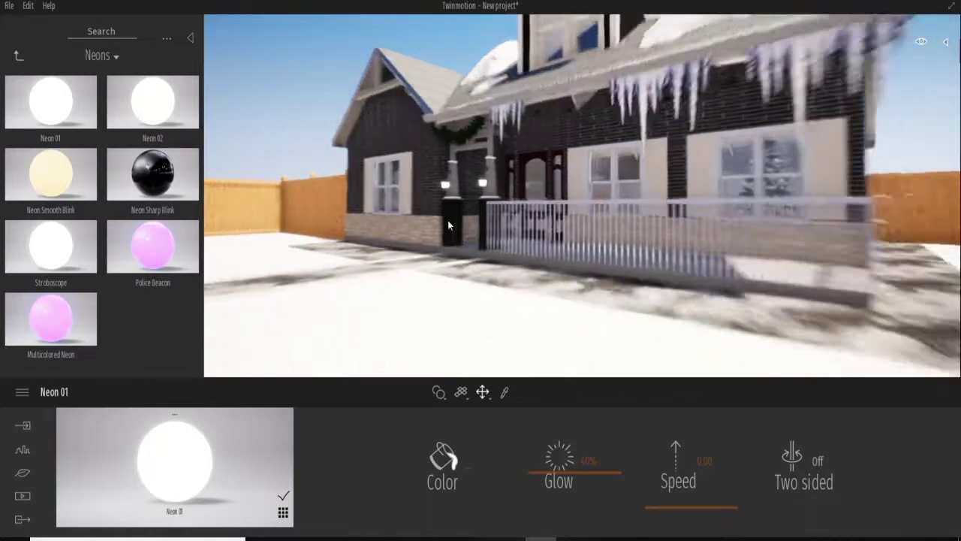
mouse_move(447, 220)
mouse_down()
mouse_move(592, 206)
mouse_move(511, 213)
mouse_move(529, 175)
mouse_move(476, 207)
mouse_up()
scroll(475, 207, down, 5)
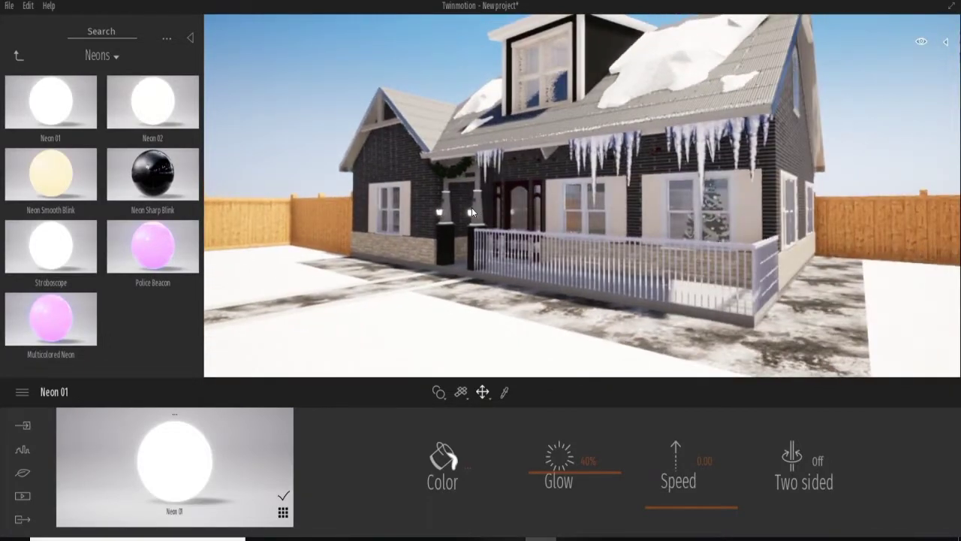
drag(472, 207, 492, 218)
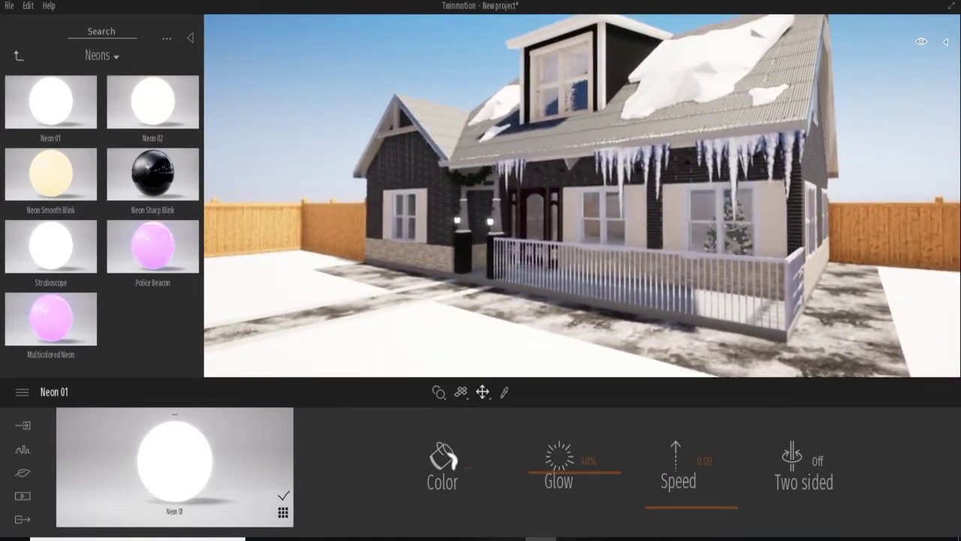
click(18, 56)
click(23, 449)
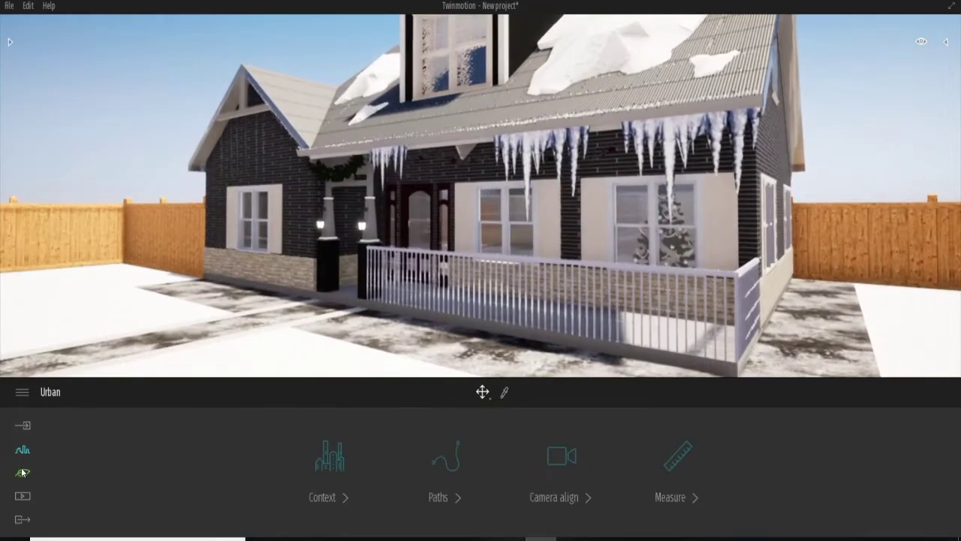
Place a Bigleaf maple 1 tree from the Vegetation library and select it.
click(625, 469)
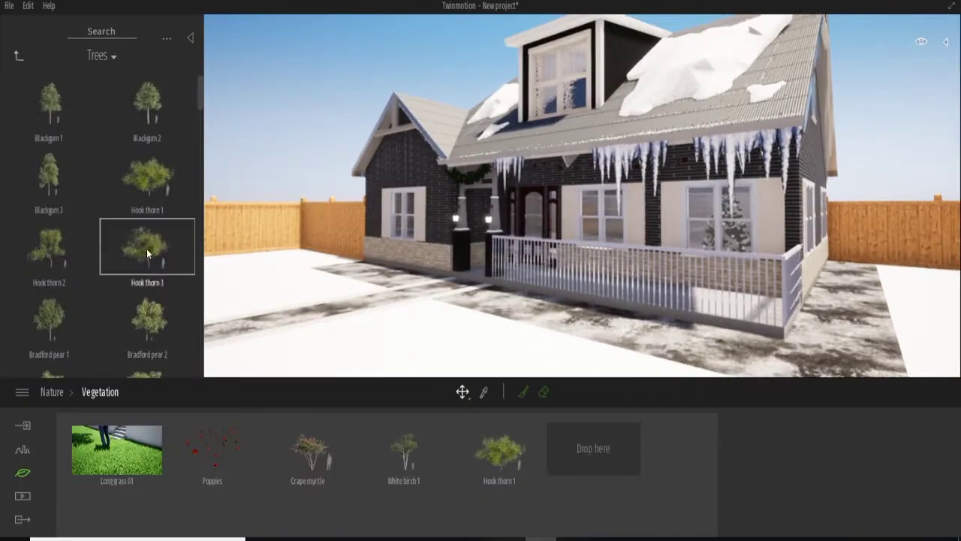
scroll(135, 143, down, 3)
mouse_move(60, 241)
mouse_down()
mouse_move(233, 257)
mouse_move(307, 220)
mouse_up()
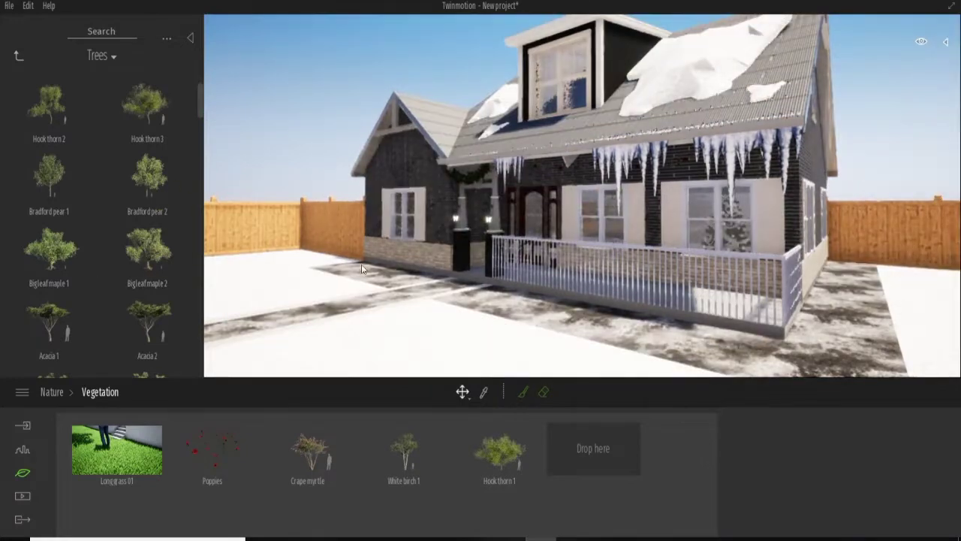
scroll(376, 190, up, 5)
mouse_move(311, 156)
middle_down()
mouse_move(408, 112)
mouse_move(330, 217)
middle_up()
scroll(408, 112, down, 5)
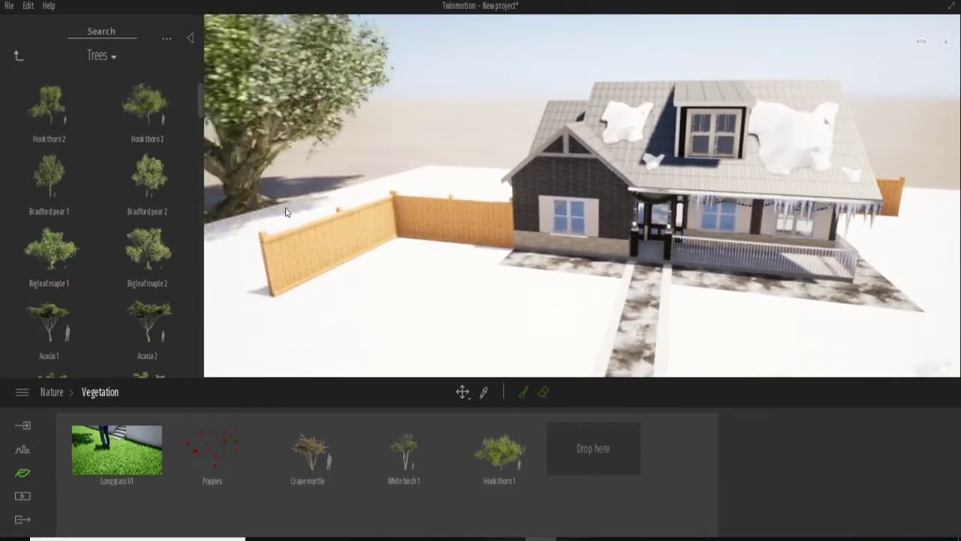
click(329, 212)
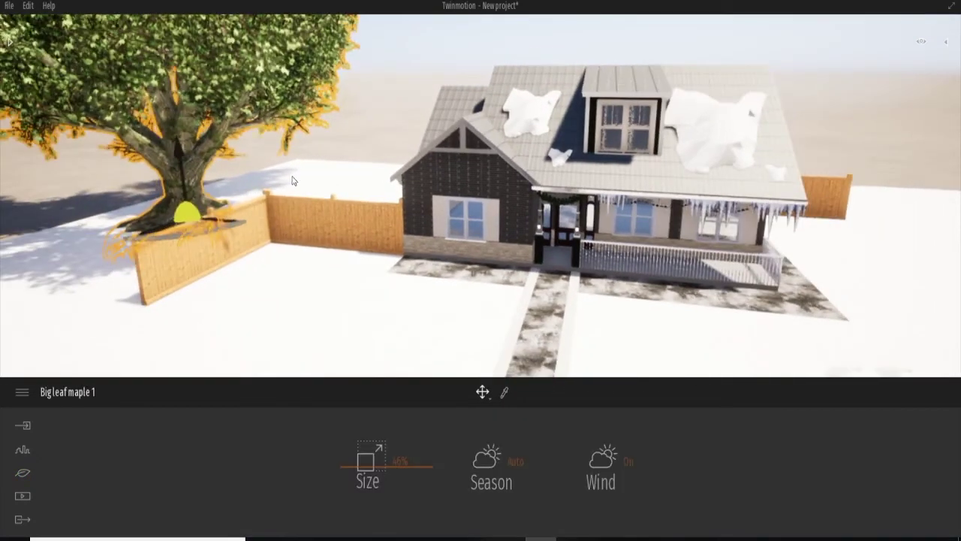
Place one tree behind the house on the right and another in the front left yard.
click(619, 460)
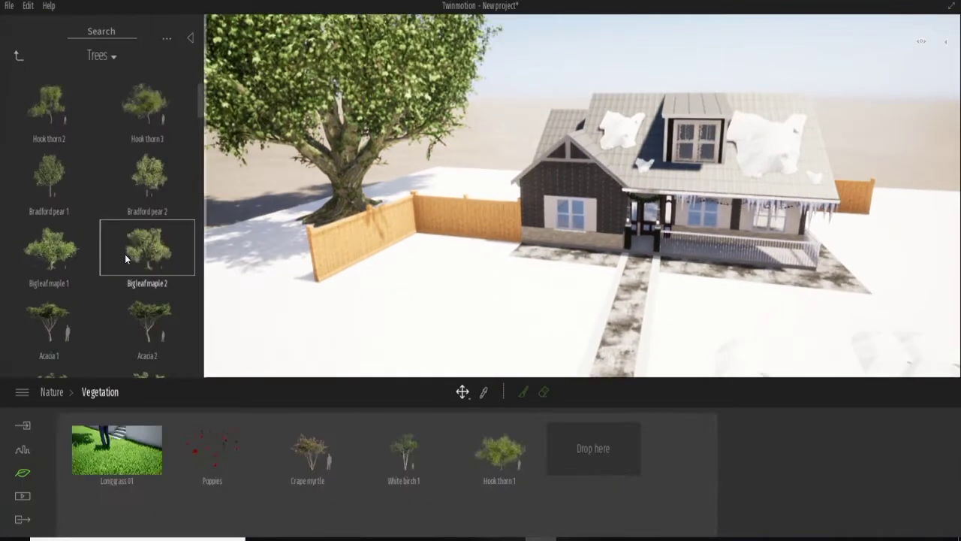
drag(422, 195, 909, 214)
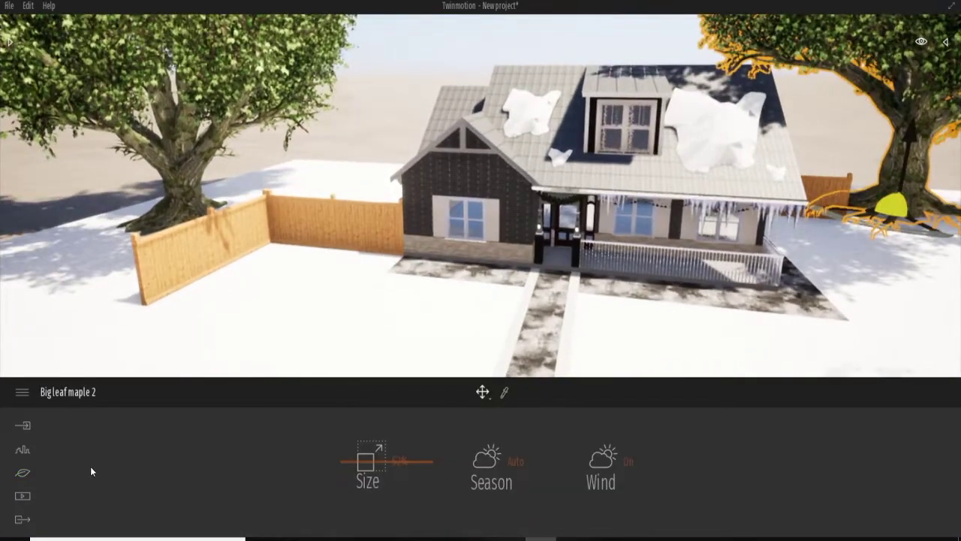
click(620, 458)
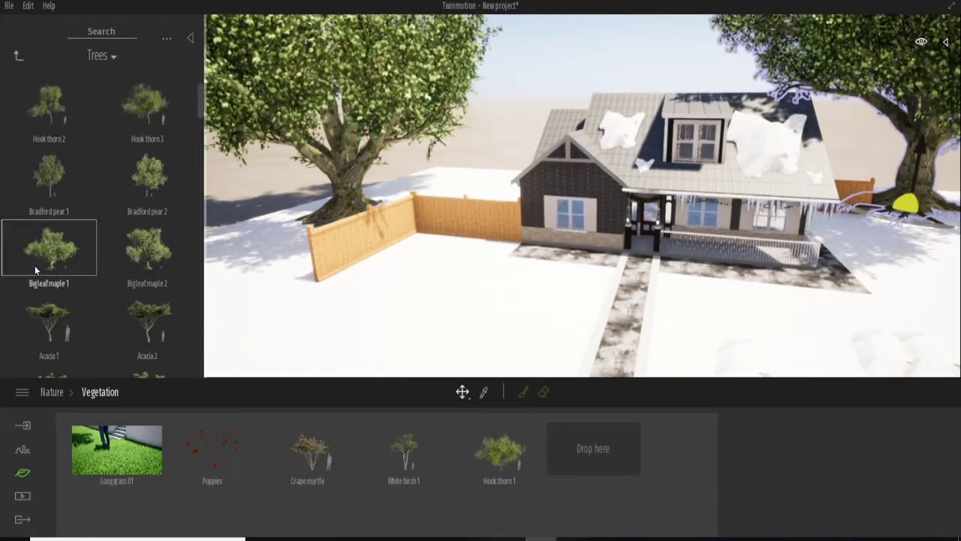
scroll(39, 260, down, 1)
scroll(38, 260, down, 1)
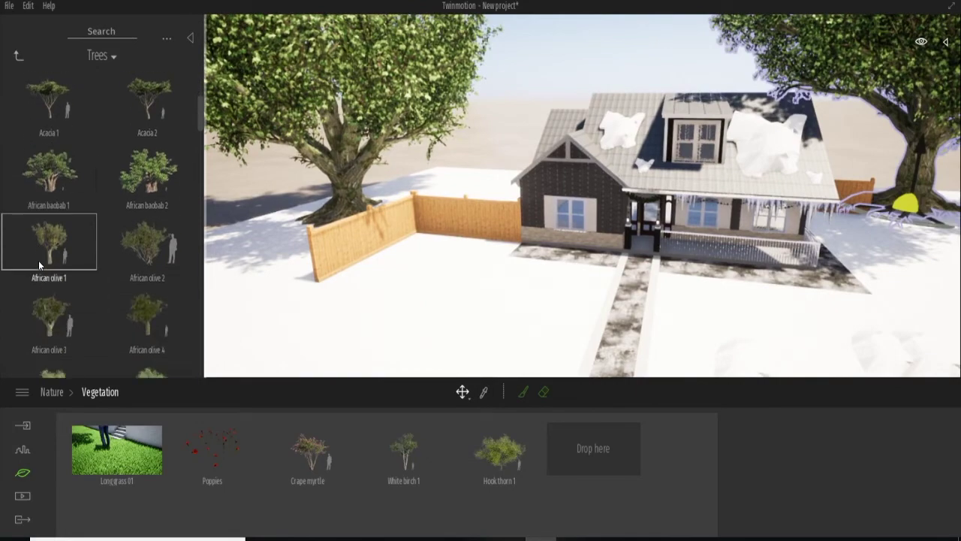
scroll(39, 260, down, 1)
drag(38, 261, 407, 336)
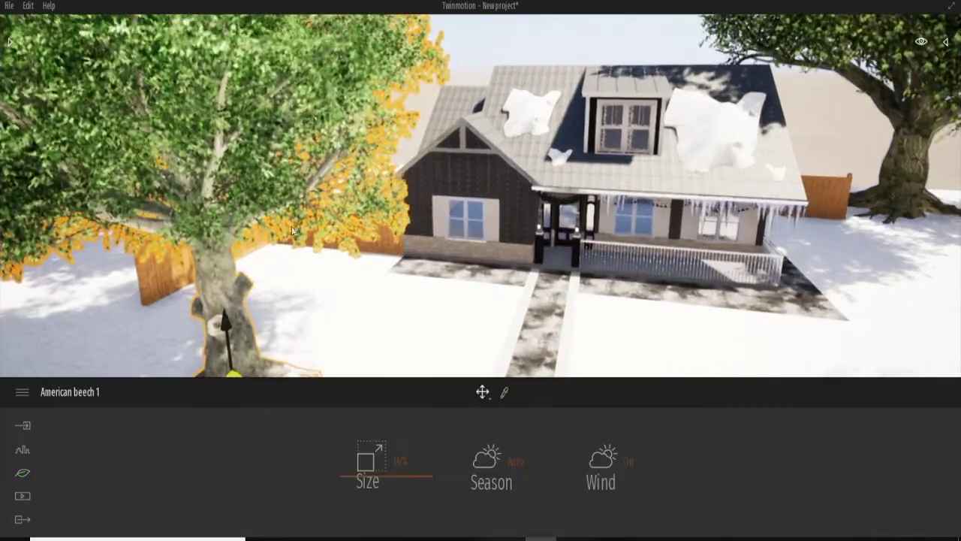
Deselect the tree and bring the view down to a ground-level front view of the house.
click(687, 284)
right_drag(687, 283, 509, 254)
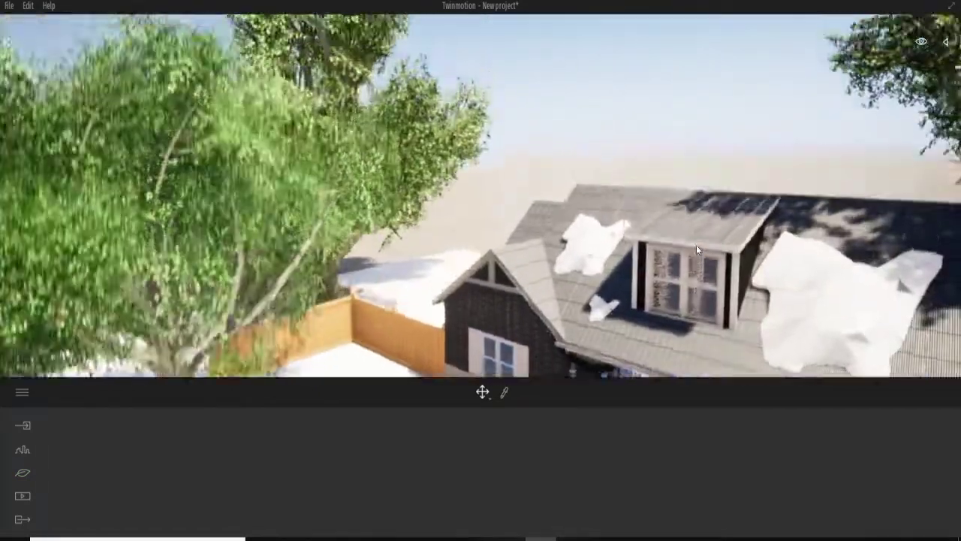
scroll(504, 249, down, 5)
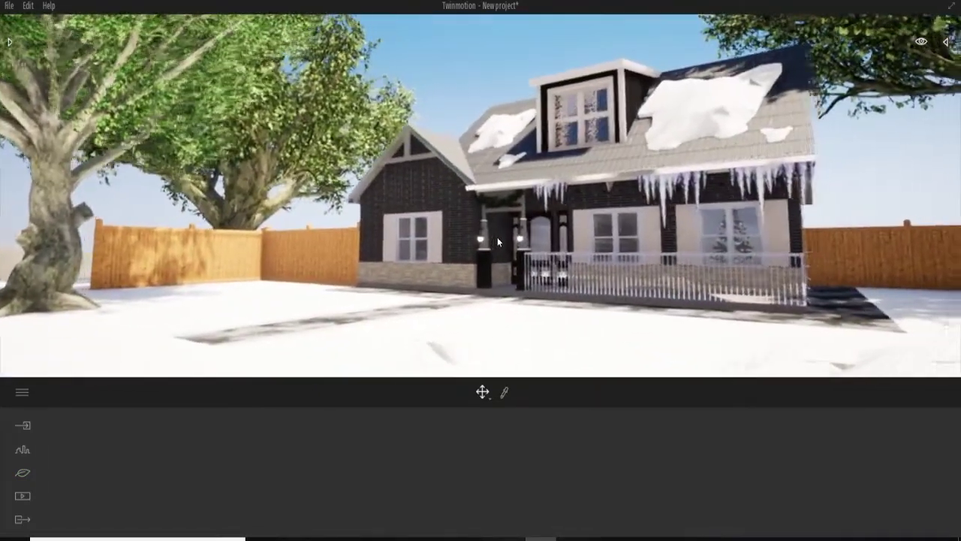
scroll(493, 236, up, 5)
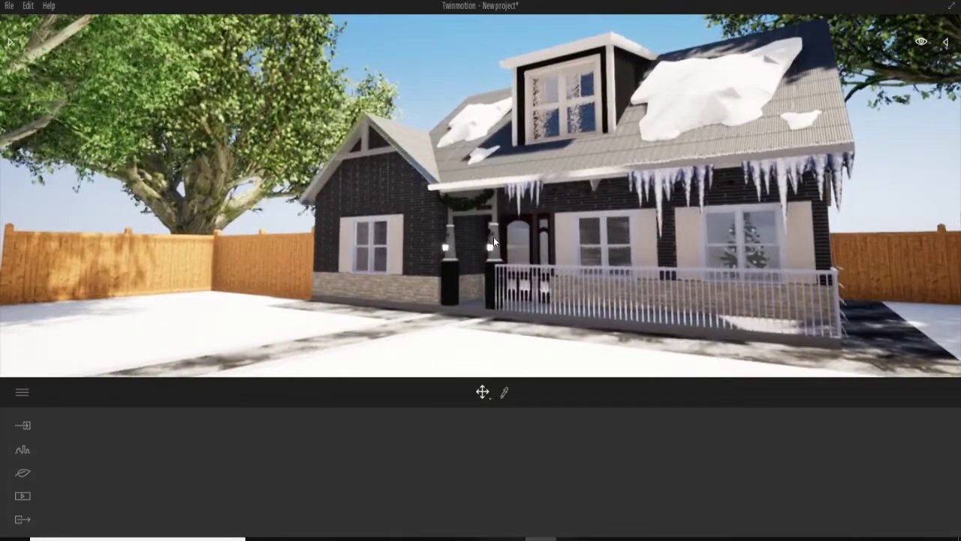
scroll(488, 244, down, 3)
scroll(487, 245, up, 3)
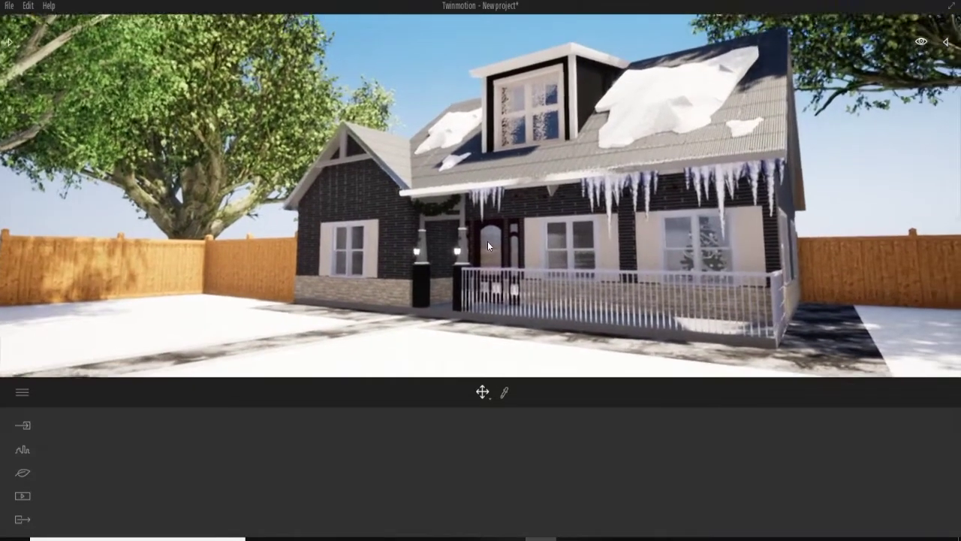
scroll(487, 241, down, 2)
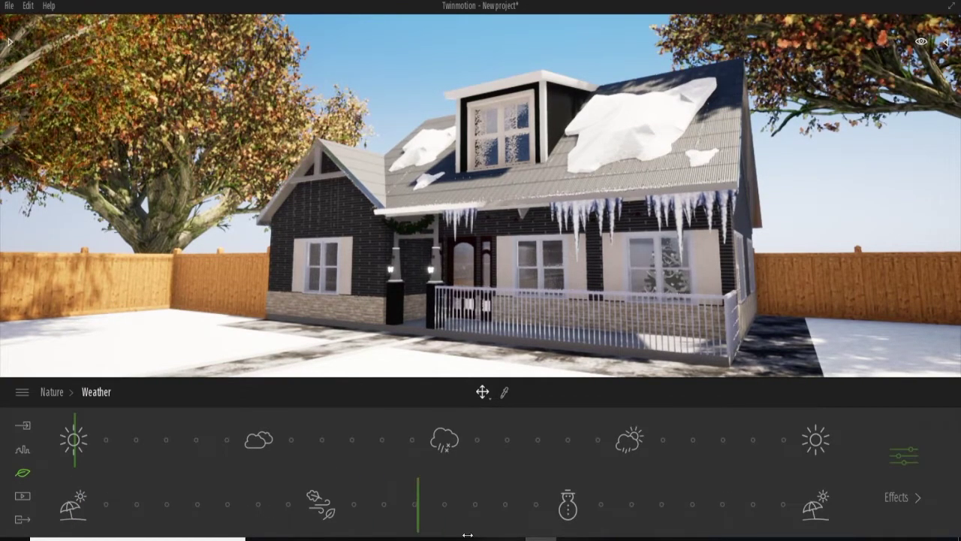
Shift the season to winter and the weather to overcast snowfall, increasing it slightly.
drag(455, 532, 562, 535)
drag(80, 456, 451, 471)
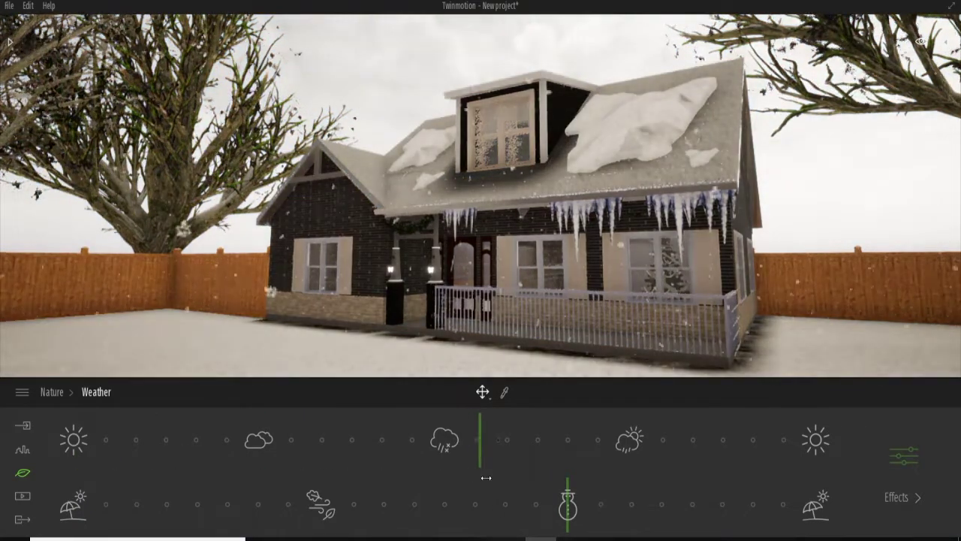
mouse_move(530, 479)
mouse_down()
mouse_move(537, 481)
mouse_move(499, 486)
mouse_up()
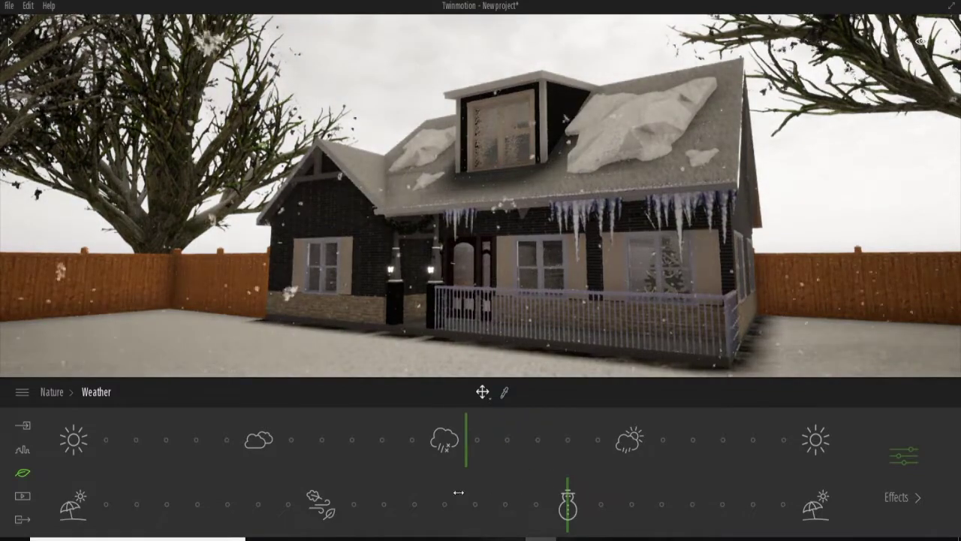
Raise smog to 40%, set wind direction to about 180°, and fine-tune the snowfall.
click(905, 458)
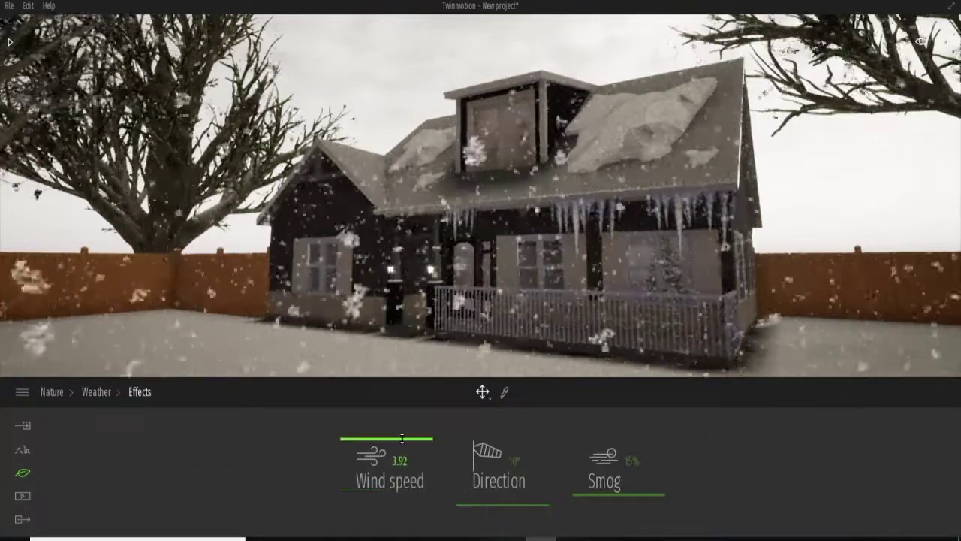
mouse_move(623, 459)
mouse_down()
mouse_move(636, 459)
mouse_move(618, 466)
mouse_up()
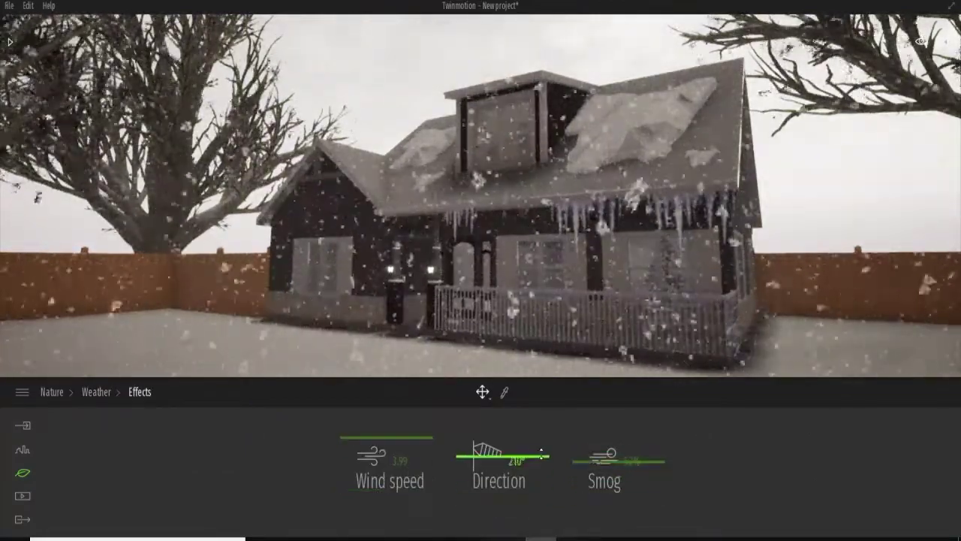
drag(538, 459, 420, 448)
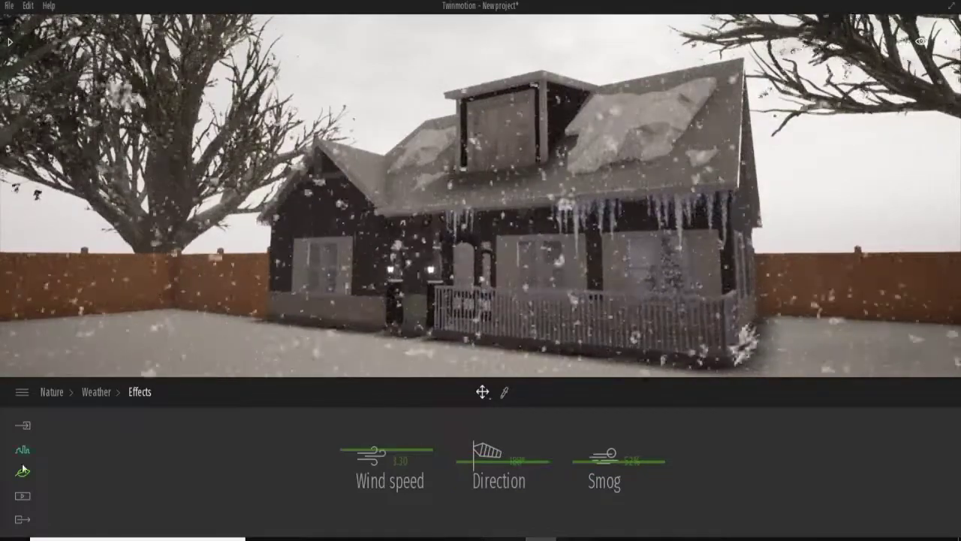
click(23, 470)
click(391, 465)
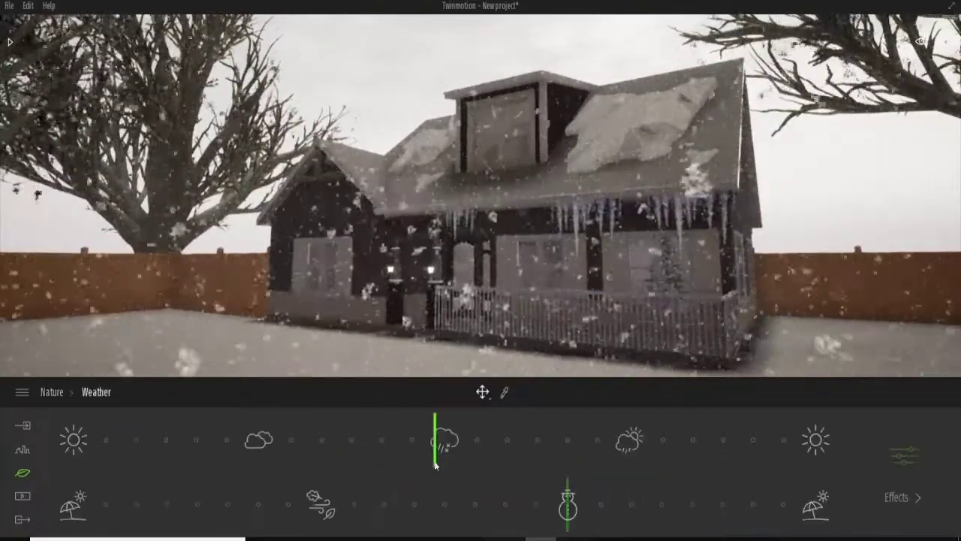
drag(436, 466, 405, 457)
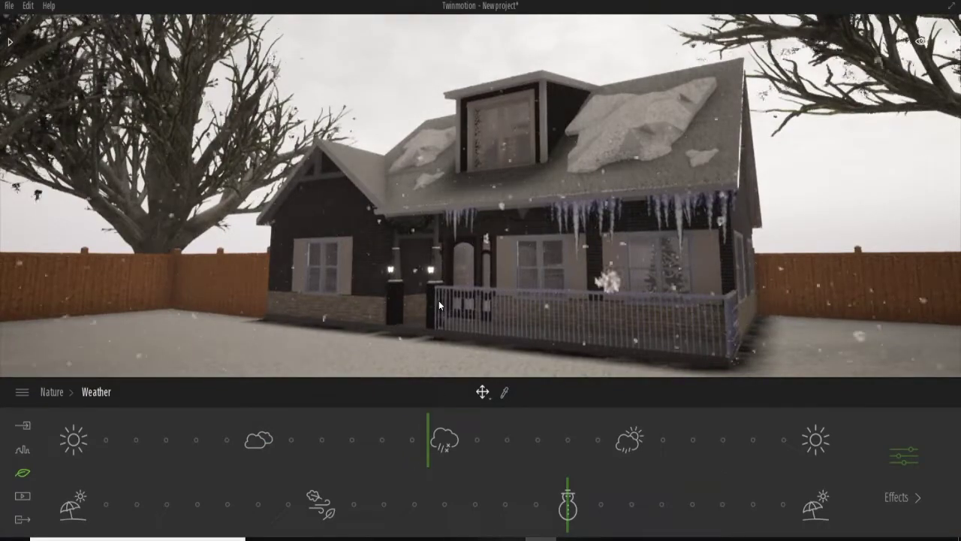
Reframe the view and zoom in close to the eave lights.
drag(416, 283, 512, 277)
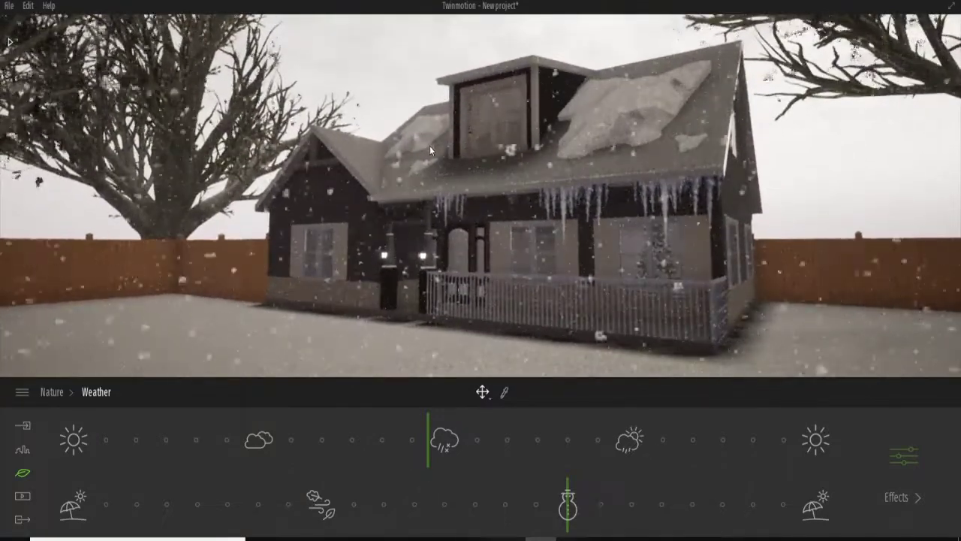
scroll(363, 183, up, 2)
scroll(379, 176, up, 5)
scroll(380, 176, up, 4)
scroll(416, 163, down, 2)
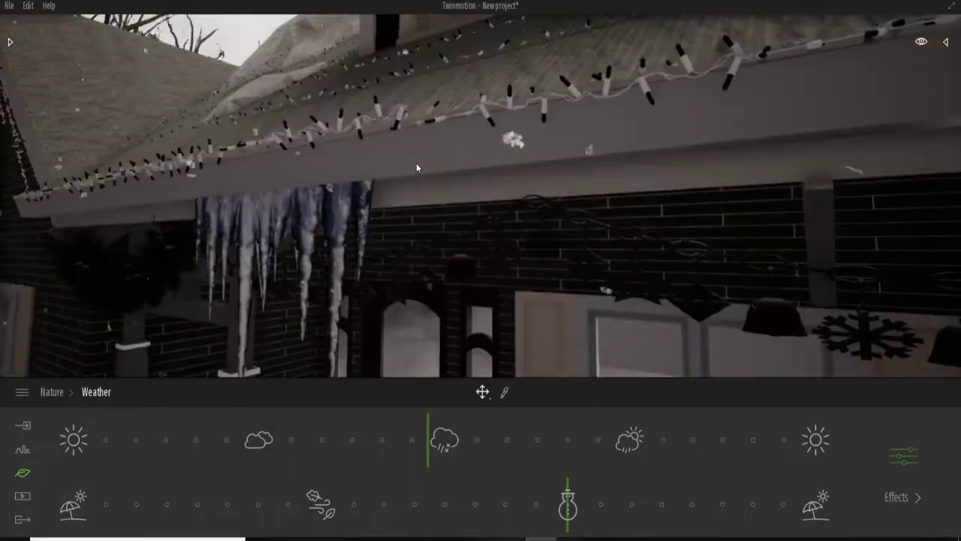
Apply Multicolored Neon to the eave string lights with glow 77% and speed 3.59.
click(549, 111)
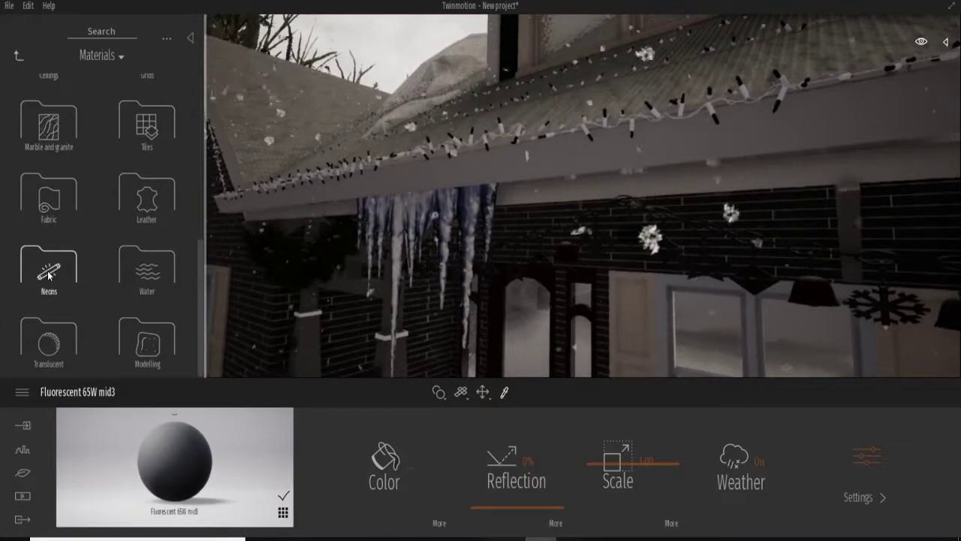
click(48, 275)
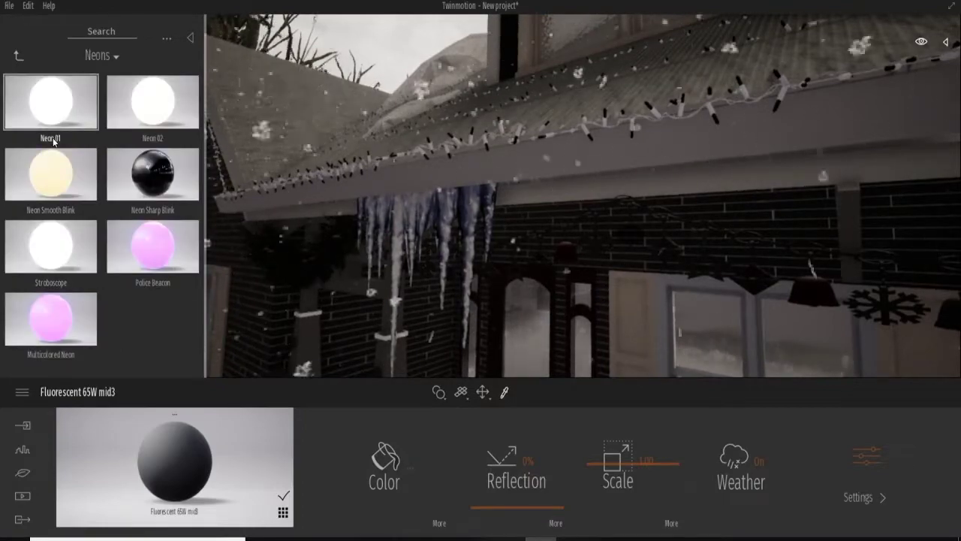
drag(48, 329, 594, 137)
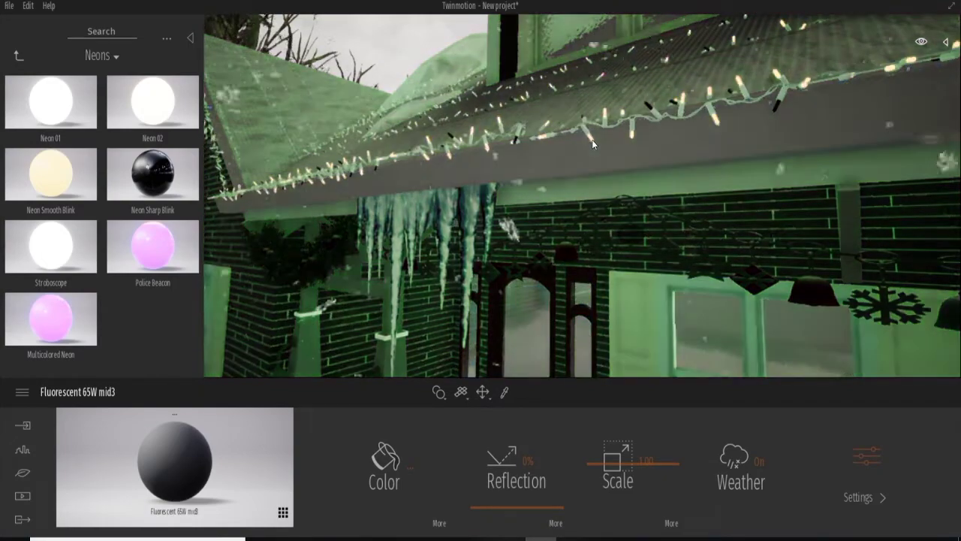
click(593, 140)
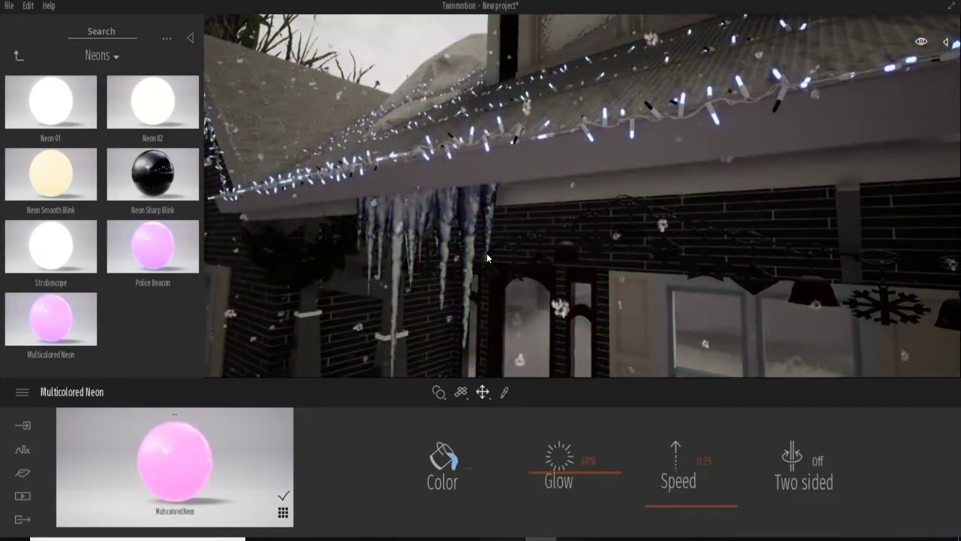
scroll(505, 259, down, 10)
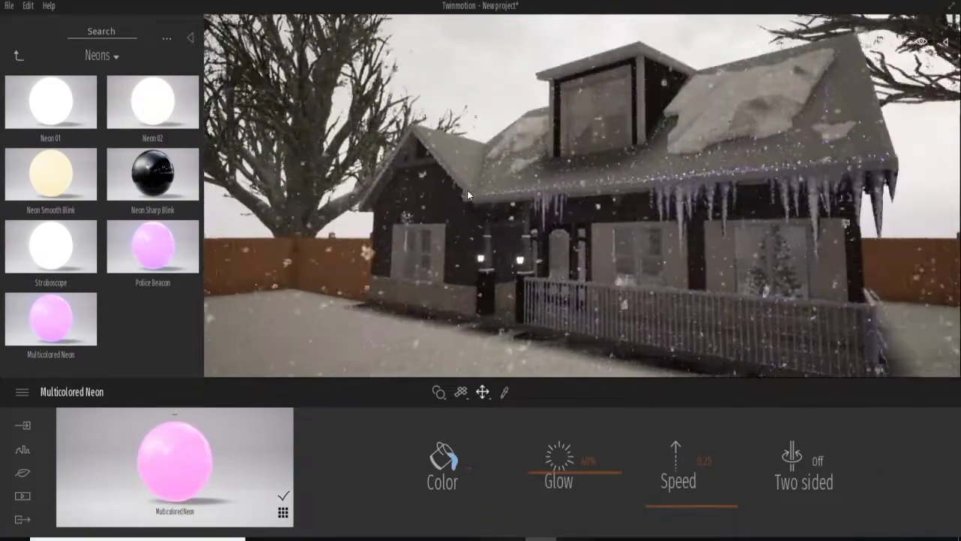
scroll(466, 190, down, 5)
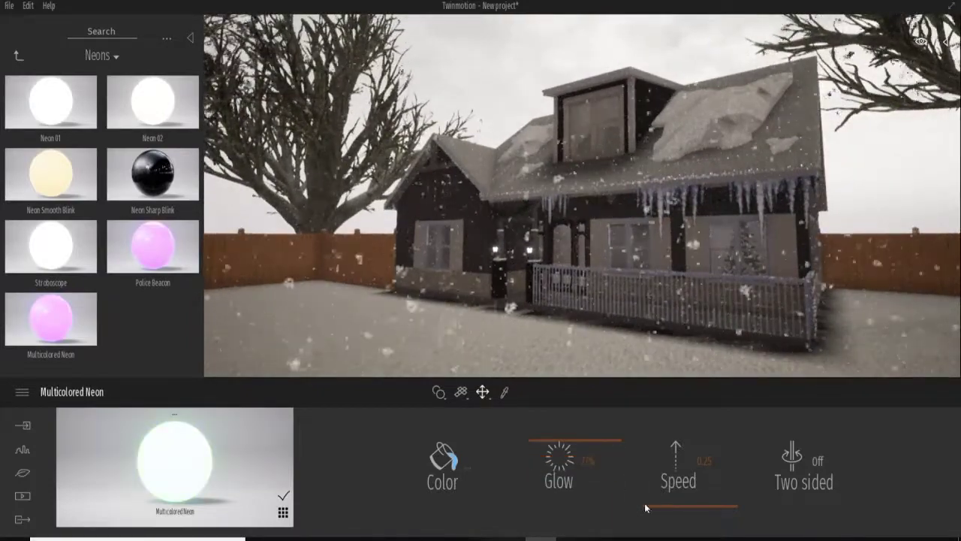
scroll(649, 164, up, 10)
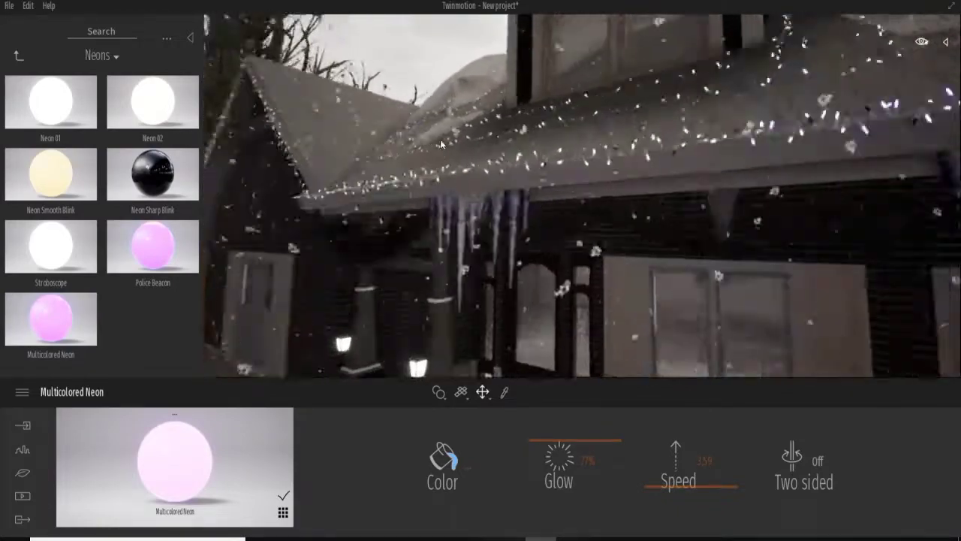
scroll(440, 138, up, 10)
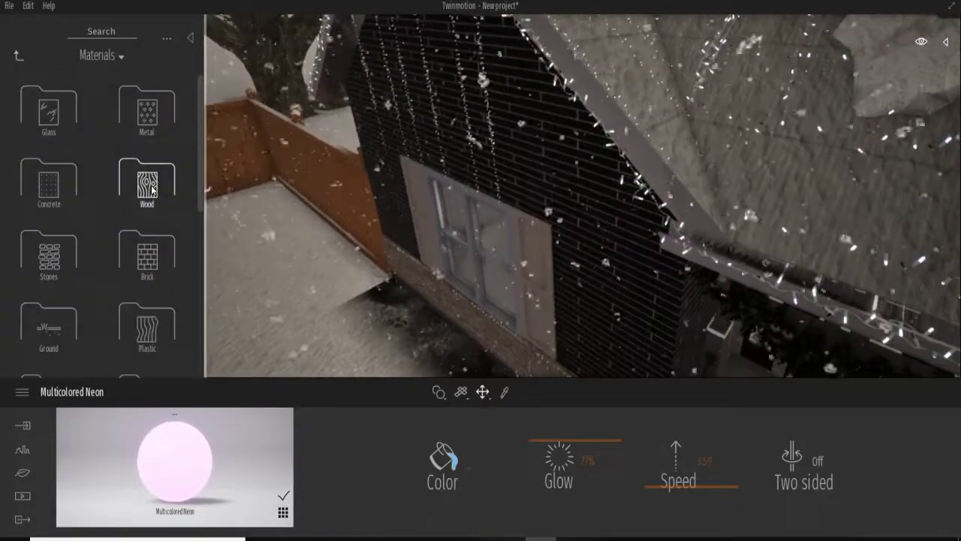
Apply white Plastic siding 02 from the Plastic library to the window shutters.
click(140, 258)
click(19, 55)
click(160, 331)
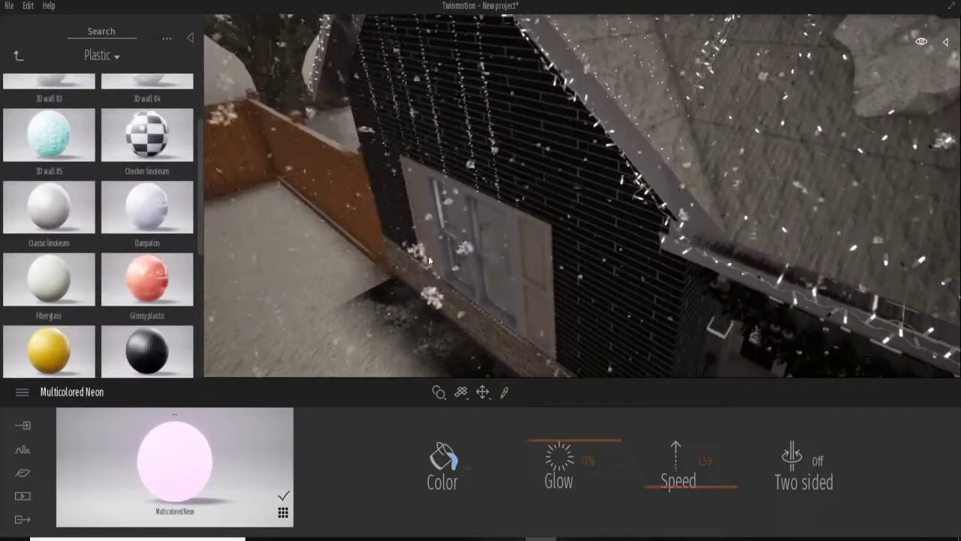
scroll(79, 237, down, 3)
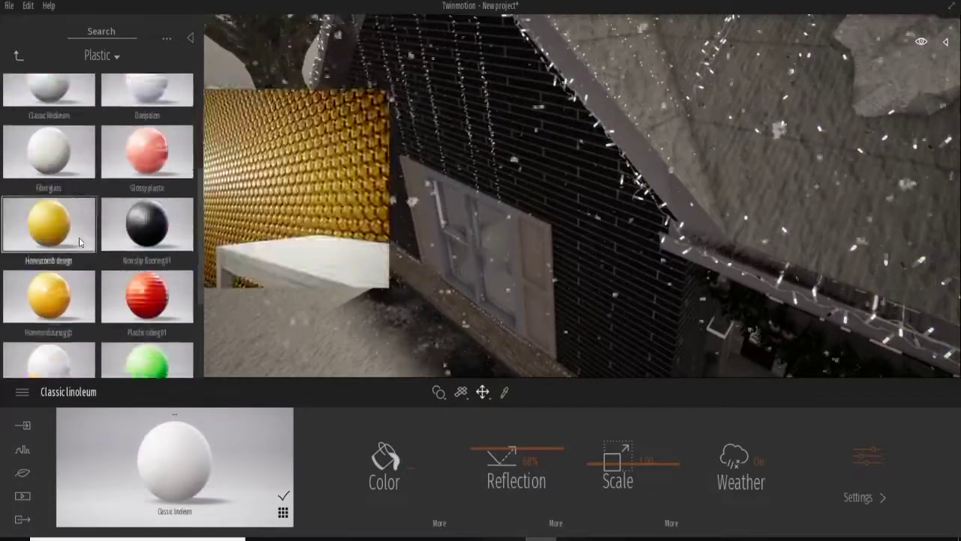
mouse_move(48, 289)
mouse_down()
mouse_move(522, 244)
mouse_move(539, 260)
mouse_up()
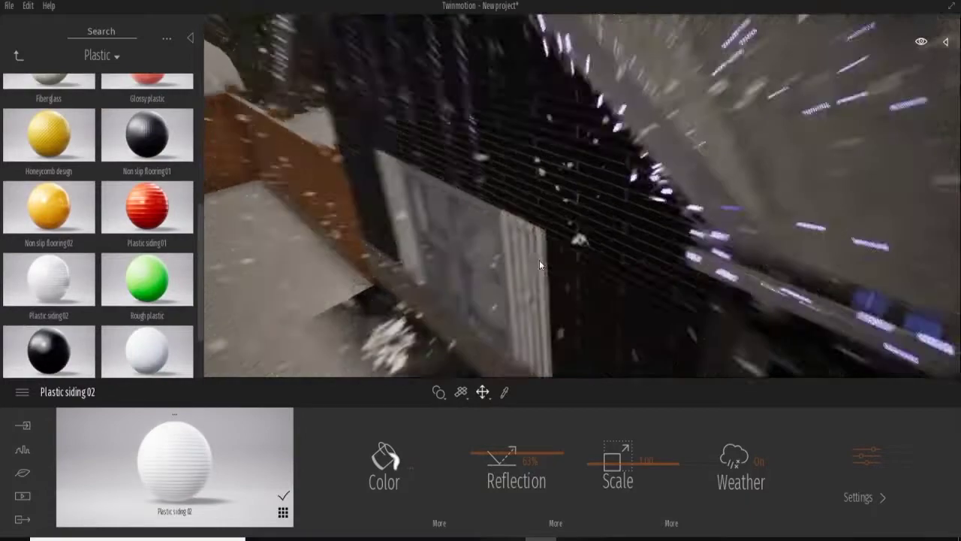
scroll(100, 252, down, 1)
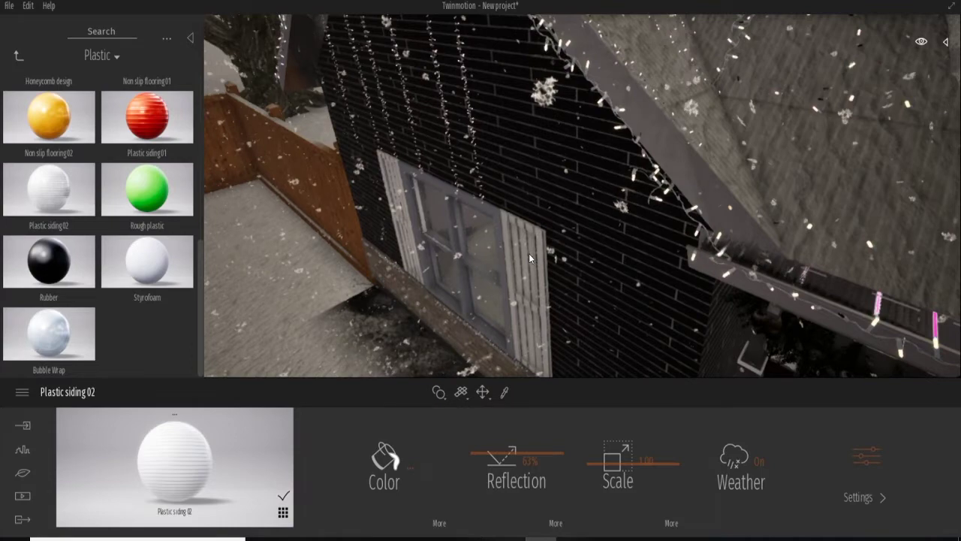
Switch to the Wood materials library to apply Oak 04 G.
click(18, 56)
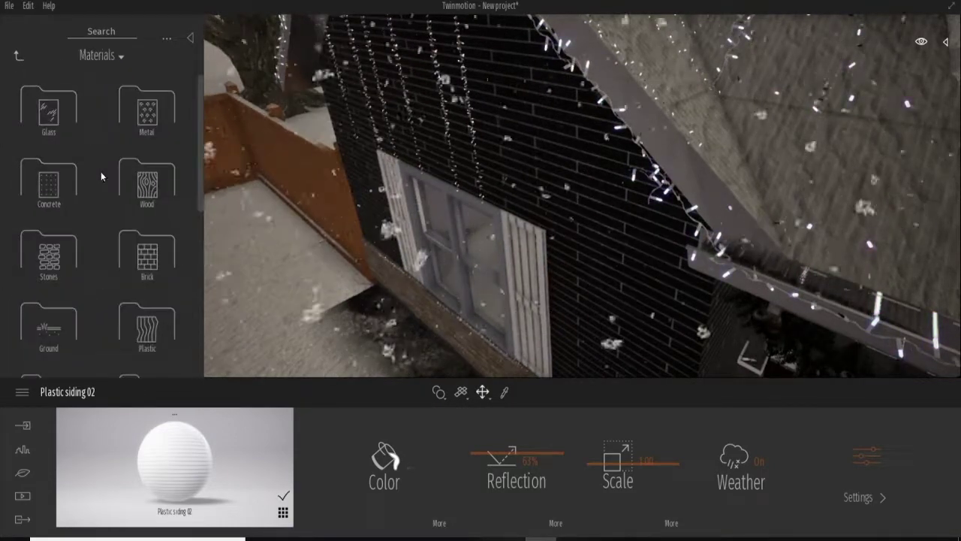
scroll(104, 165, down, 2)
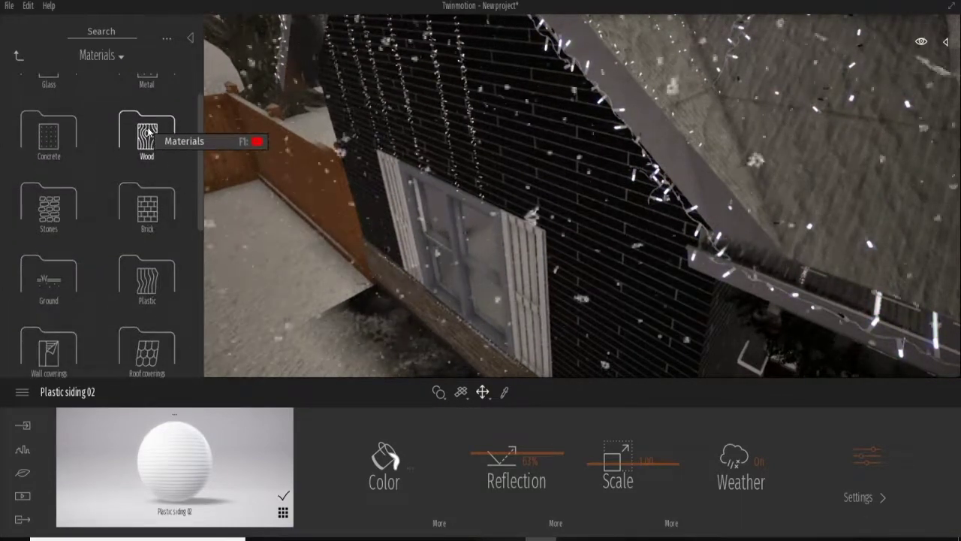
click(142, 132)
mouse_move(147, 180)
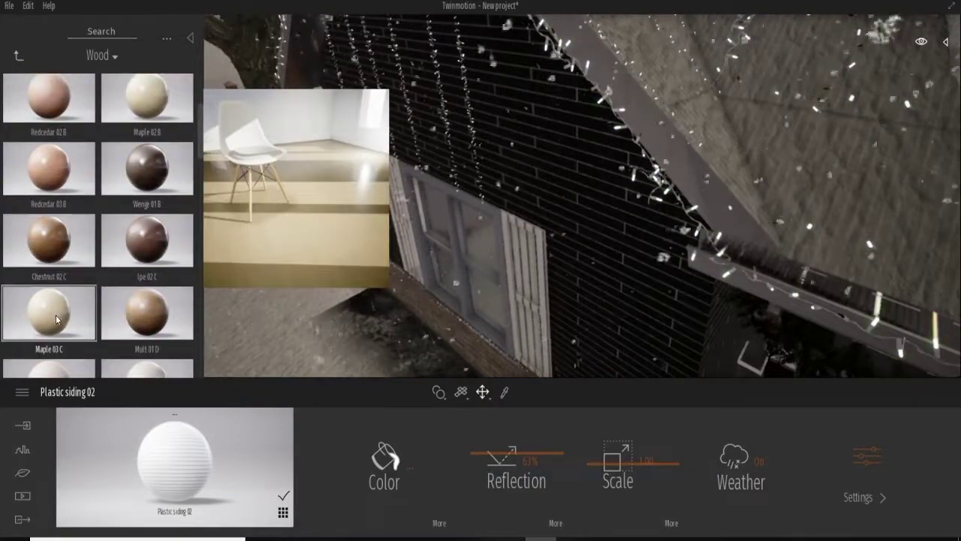
scroll(132, 263, down, 3)
scroll(132, 263, down, 3)
scroll(132, 263, down, 2)
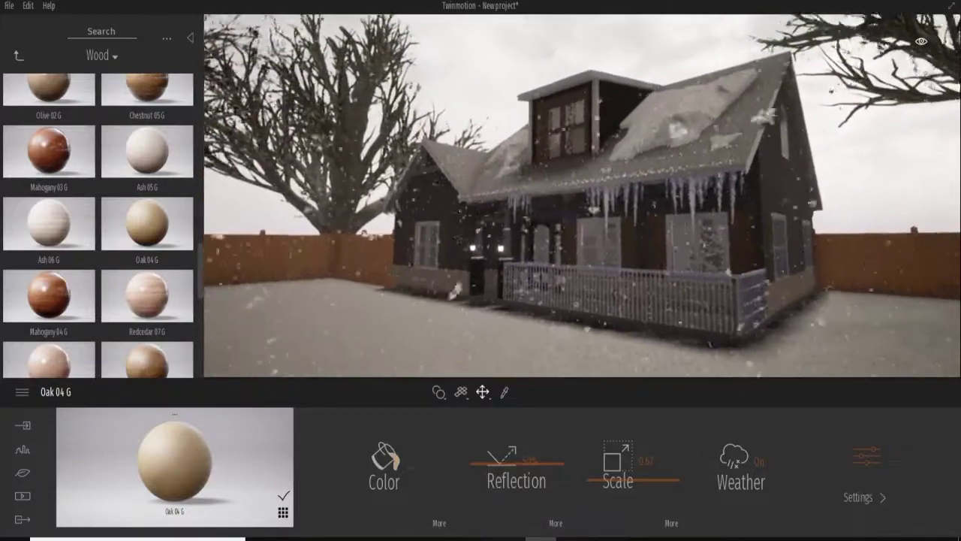
Create a first video clip in Media > Video, framing the camera up toward the roof.
click(23, 495)
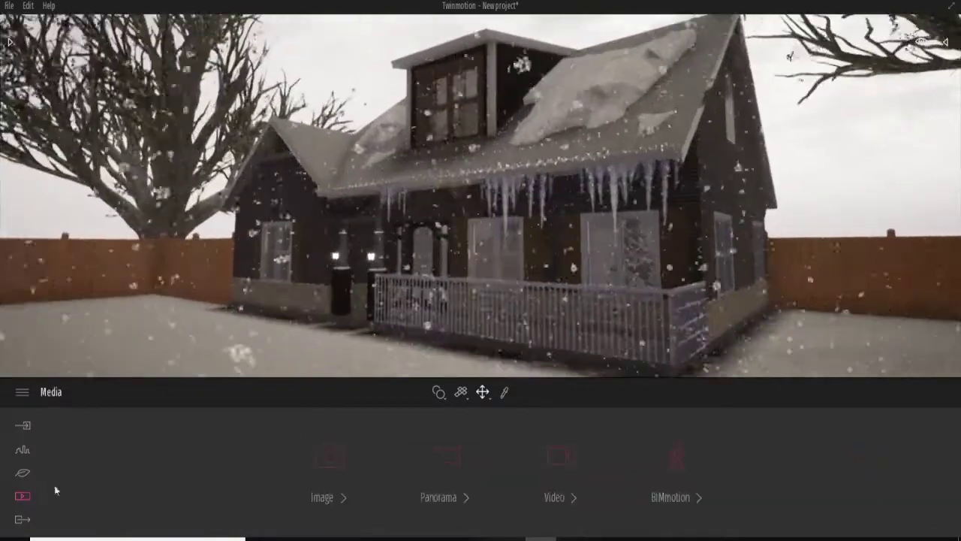
click(559, 460)
click(440, 458)
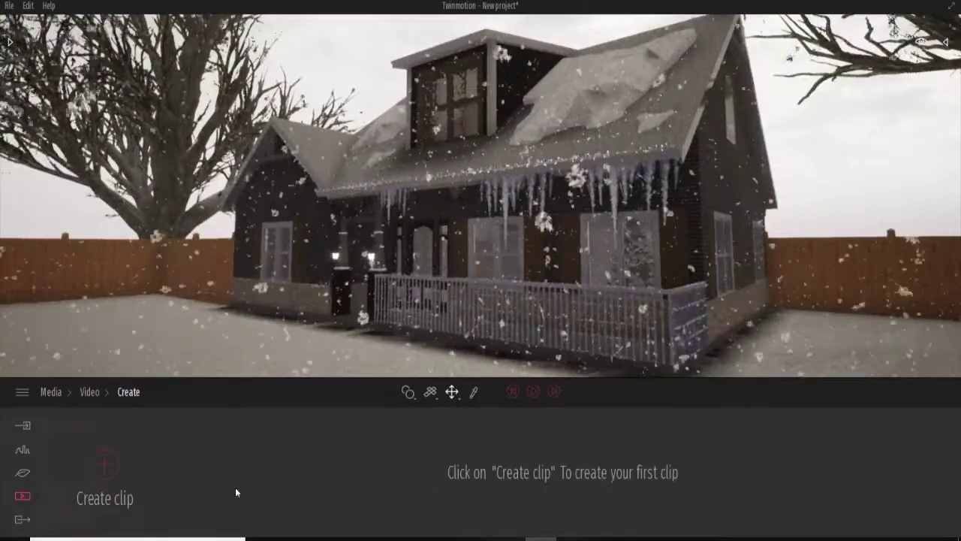
click(106, 460)
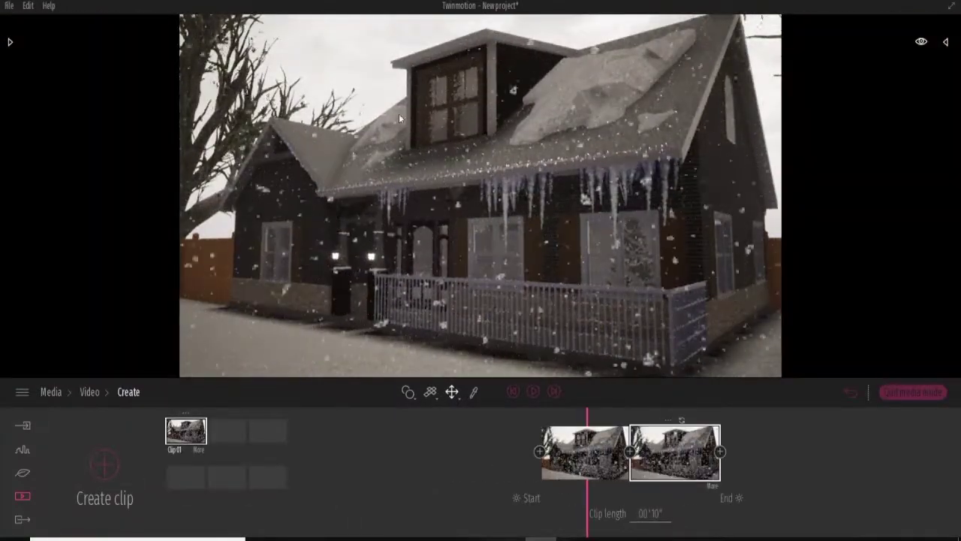
scroll(393, 131, up, 5)
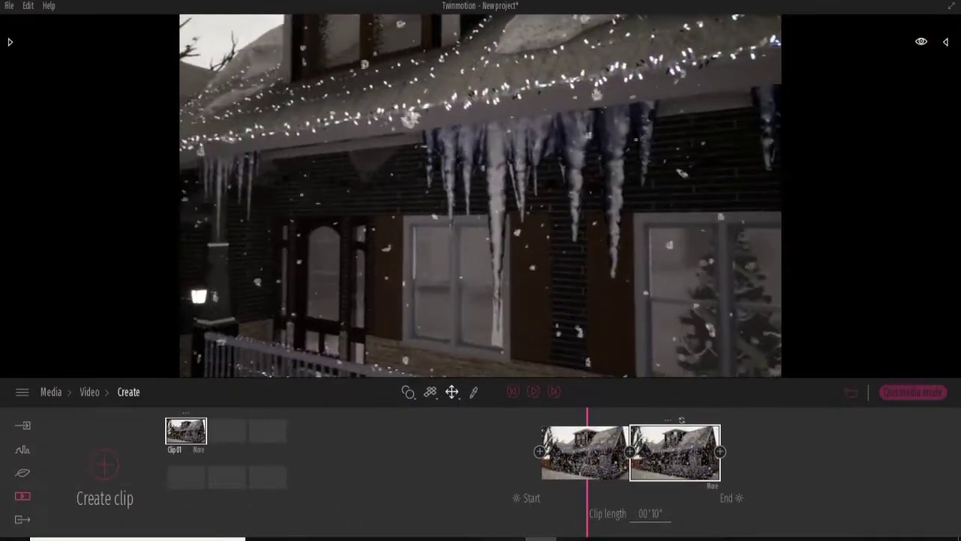
drag(450, 227, 530, 220)
drag(576, 197, 588, 209)
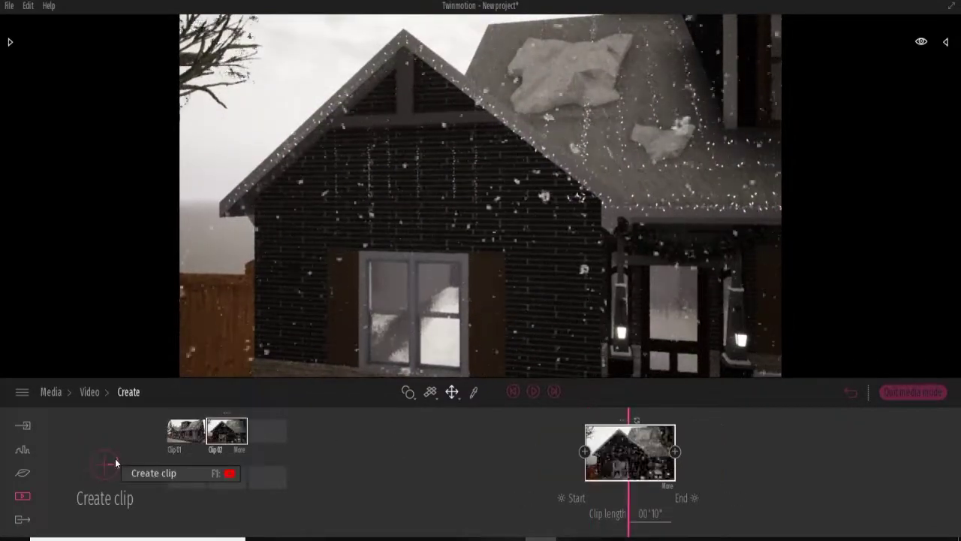
Delete Clip 02, the second keyframe of Clip 01, and then Clip 01.
click(185, 430)
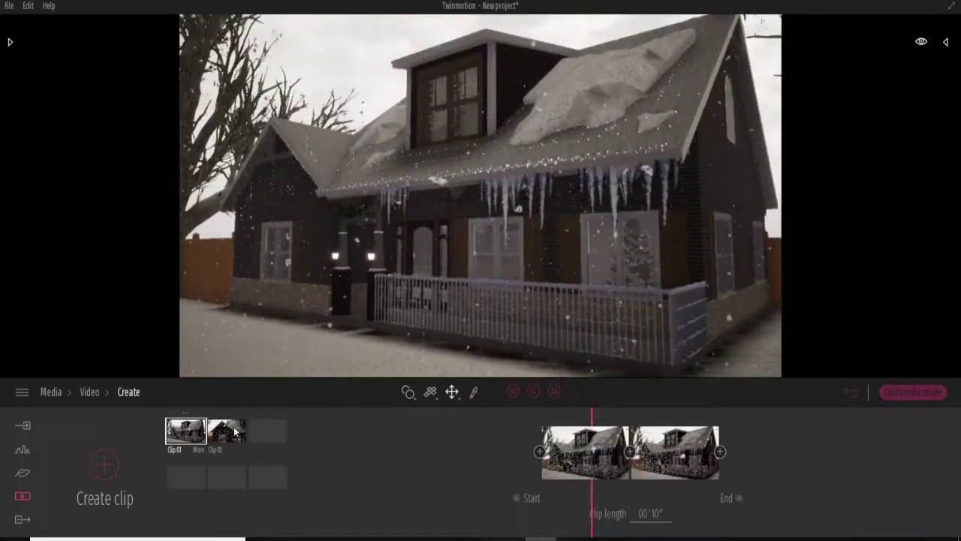
click(229, 432)
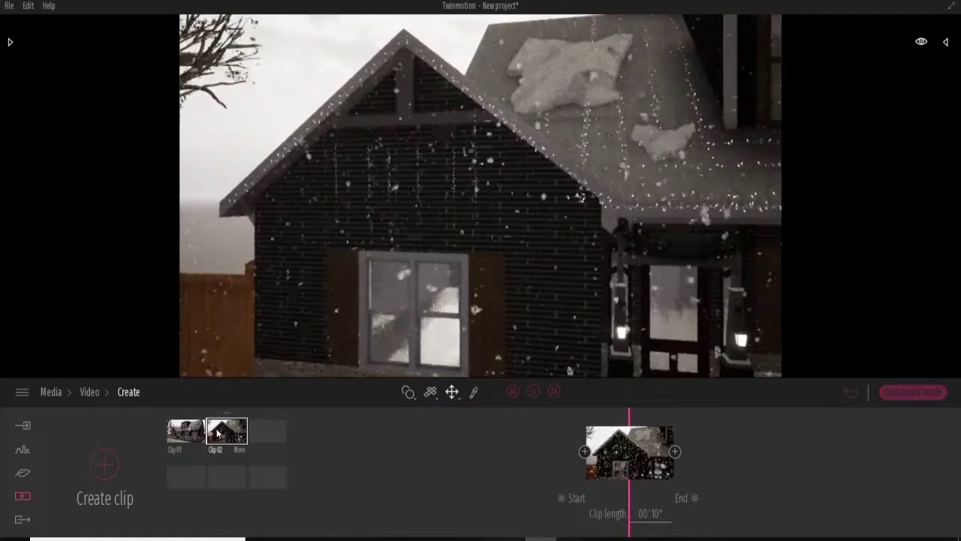
key(Delete)
click(676, 455)
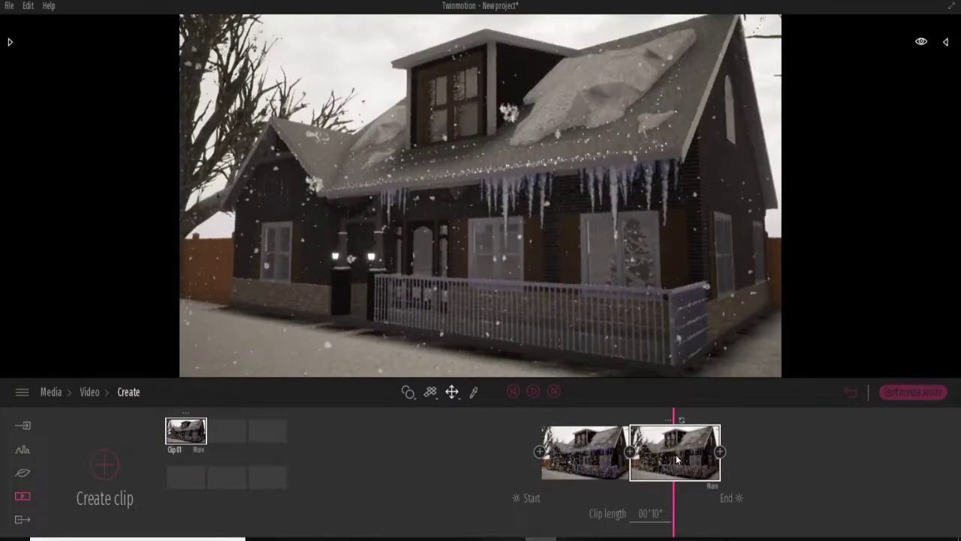
key(Delete)
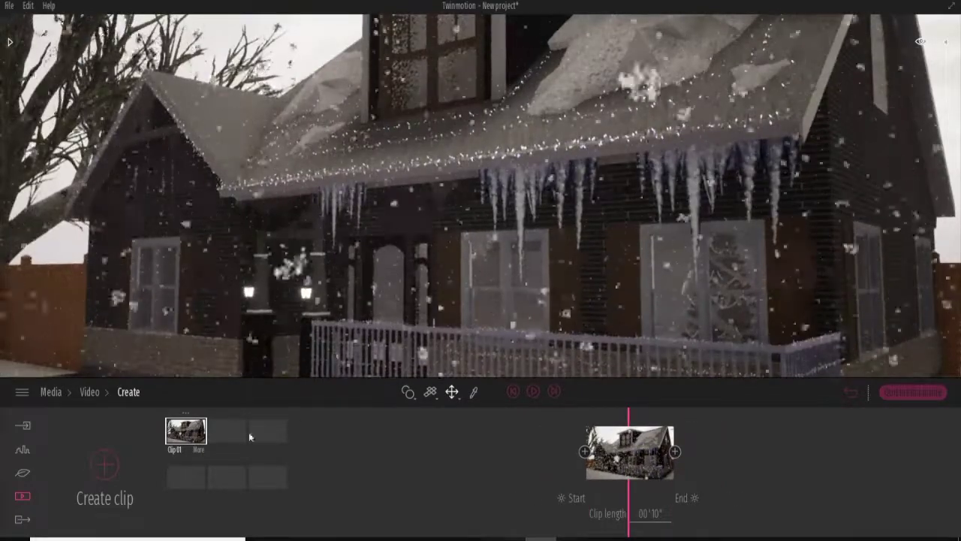
key(Delete)
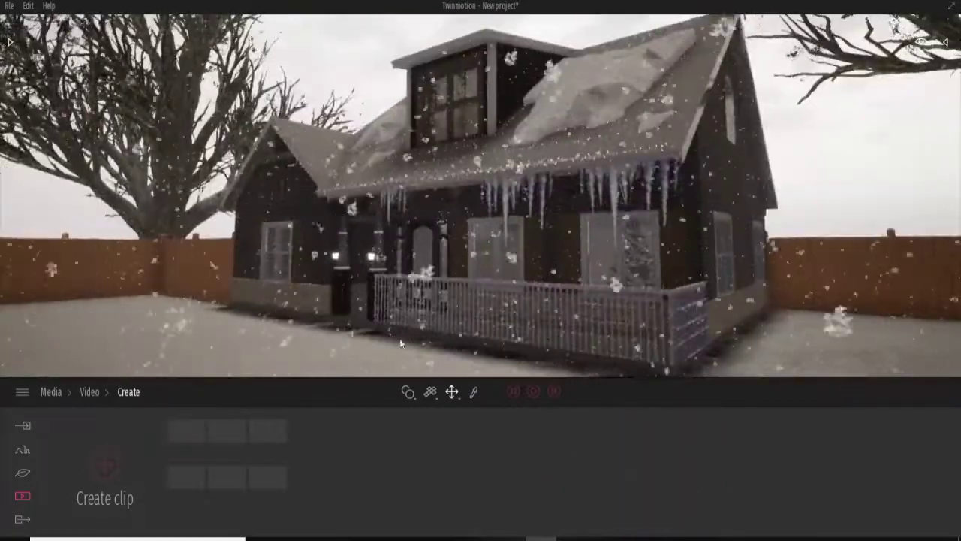
Create a new clip and add a keyframe of the camera turned toward the side gable.
click(102, 468)
scroll(476, 143, down, 8)
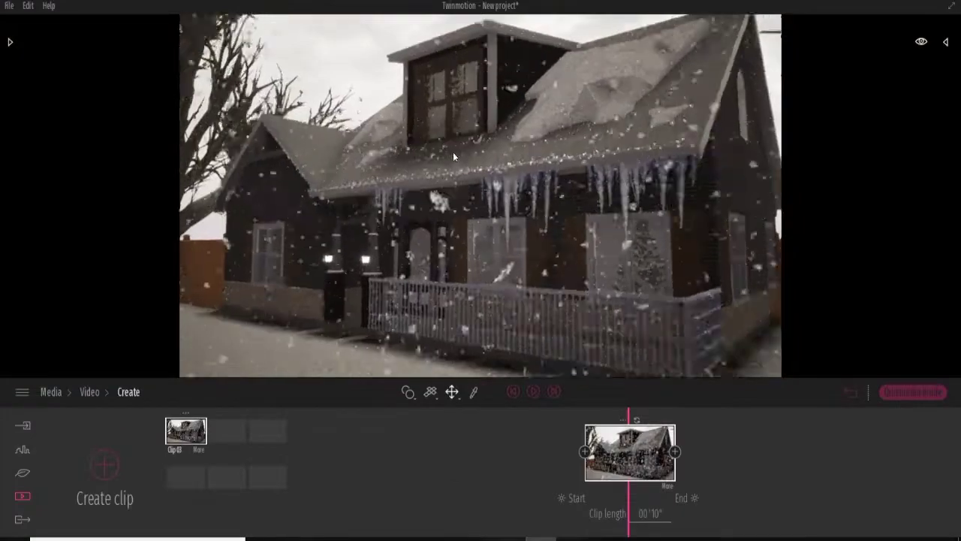
mouse_move(513, 177)
mouse_down()
mouse_move(480, 153)
mouse_move(519, 155)
mouse_move(519, 115)
mouse_move(535, 119)
mouse_move(702, 392)
mouse_up()
scroll(536, 119, up, 3)
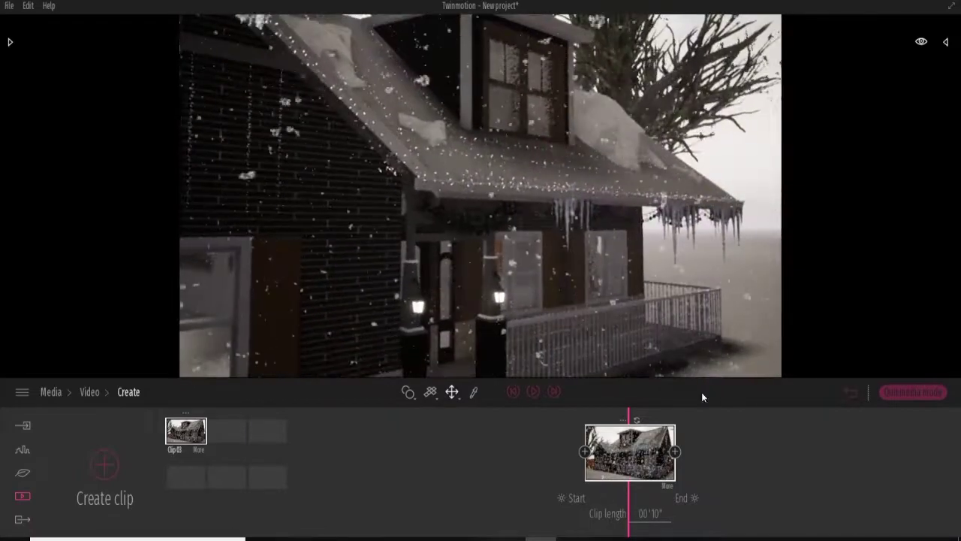
drag(189, 430, 585, 451)
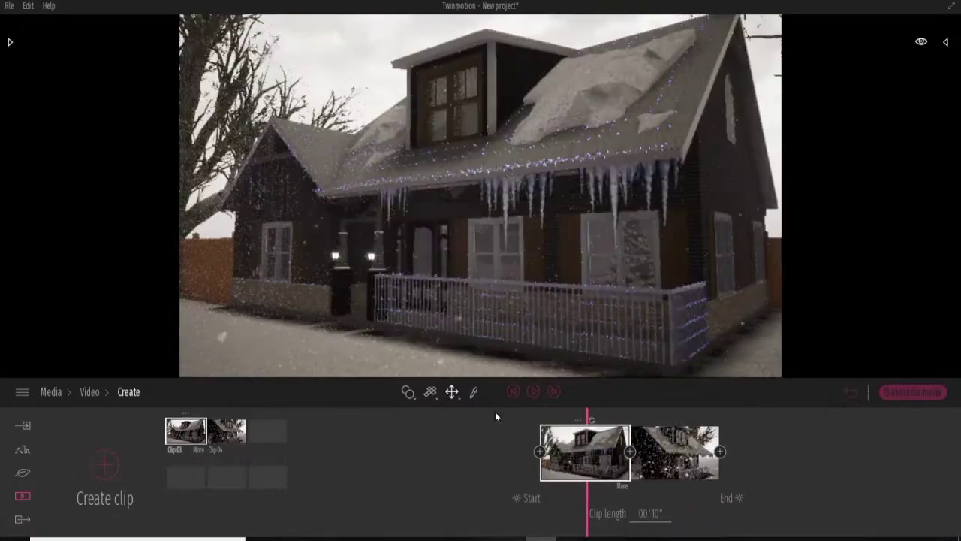
Preview the clip animation three times, then bring up the Export section.
click(534, 392)
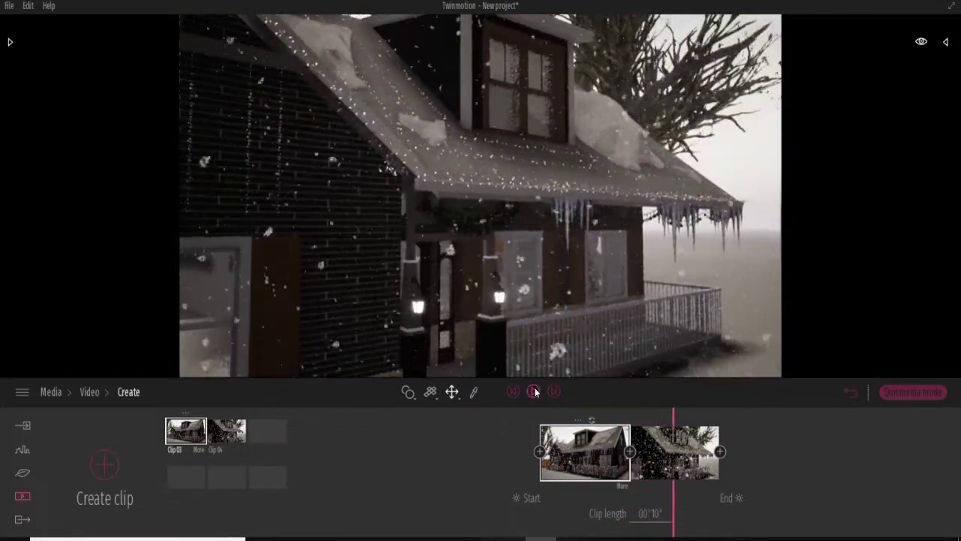
click(533, 391)
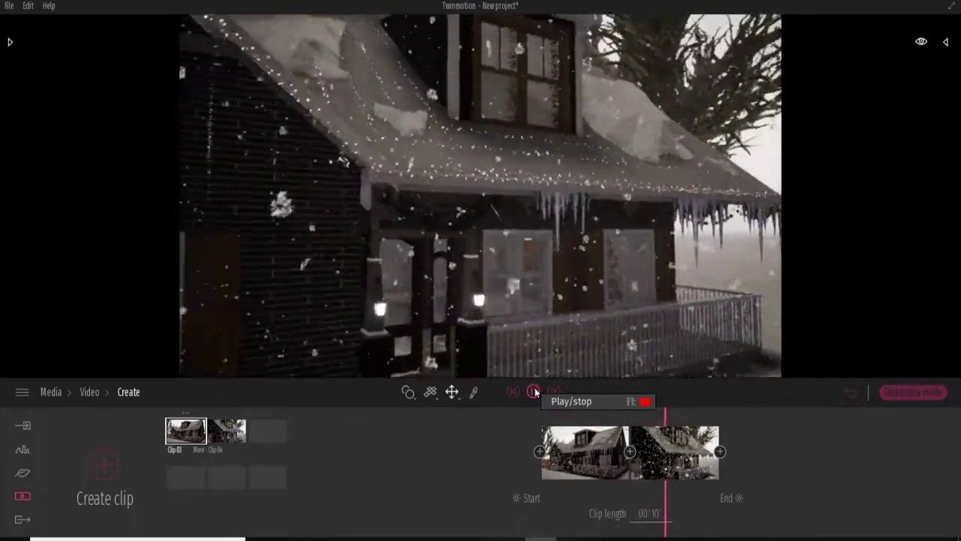
click(534, 391)
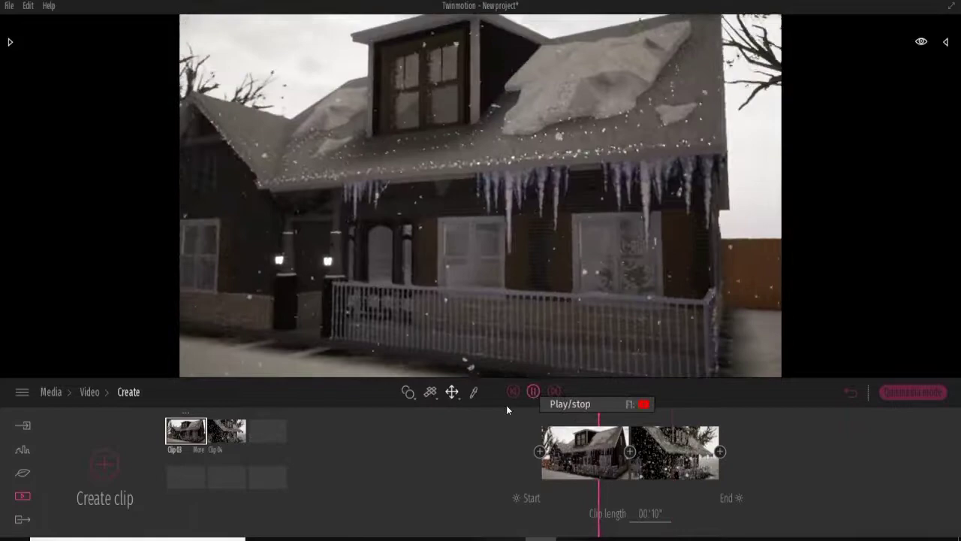
click(21, 519)
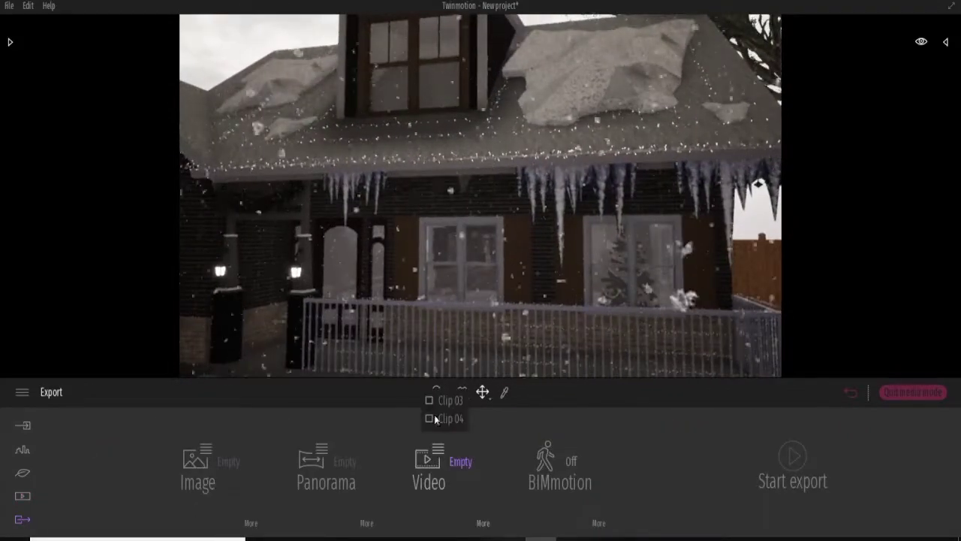
Start the video export of the selected clips, bringing up the destination folder chooser.
click(789, 455)
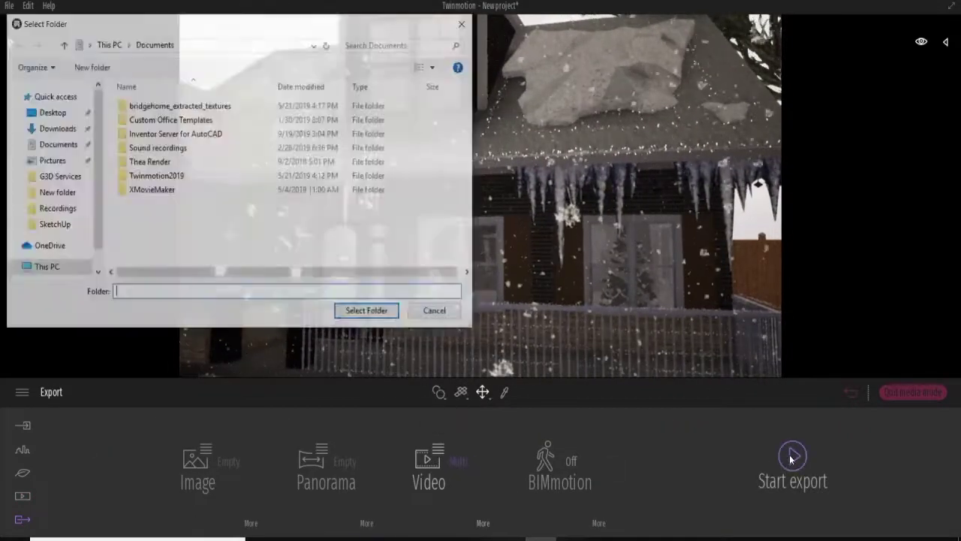